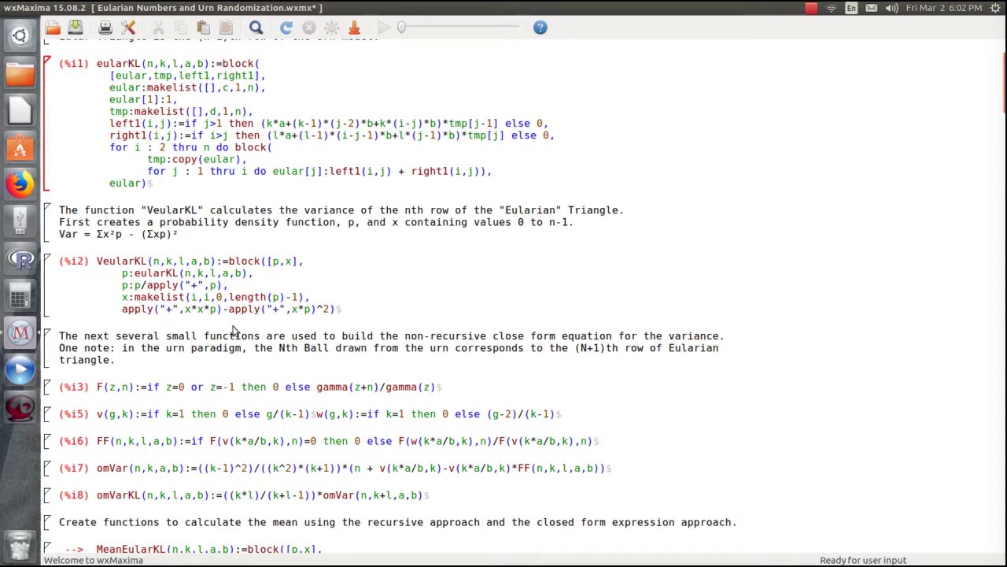
# Examine the function definitions for the variance and mean, from VeularKL through MeanUrnKL
pyautogui.scroll(-2, 233, 330)
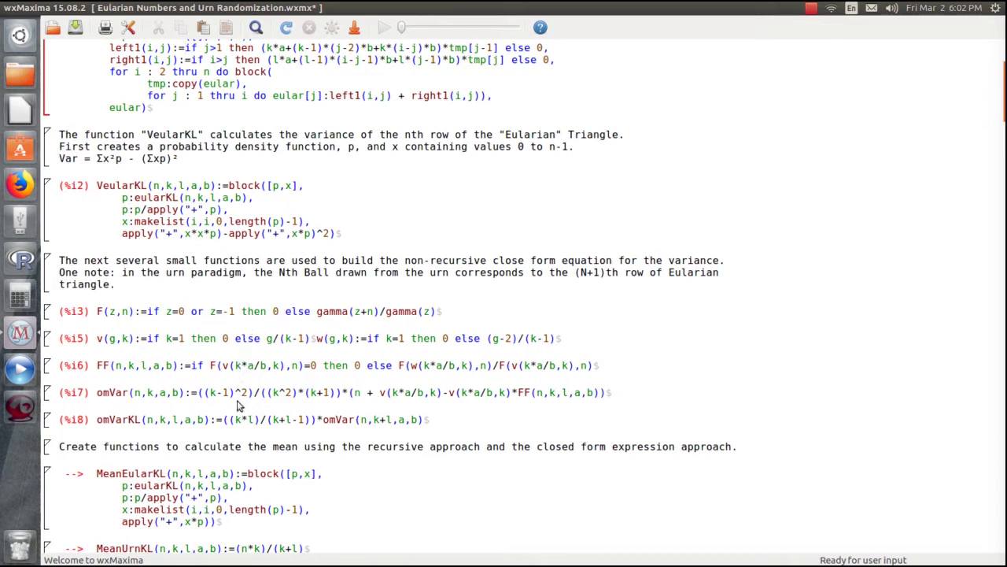
pyautogui.scroll(-1, 241, 405)
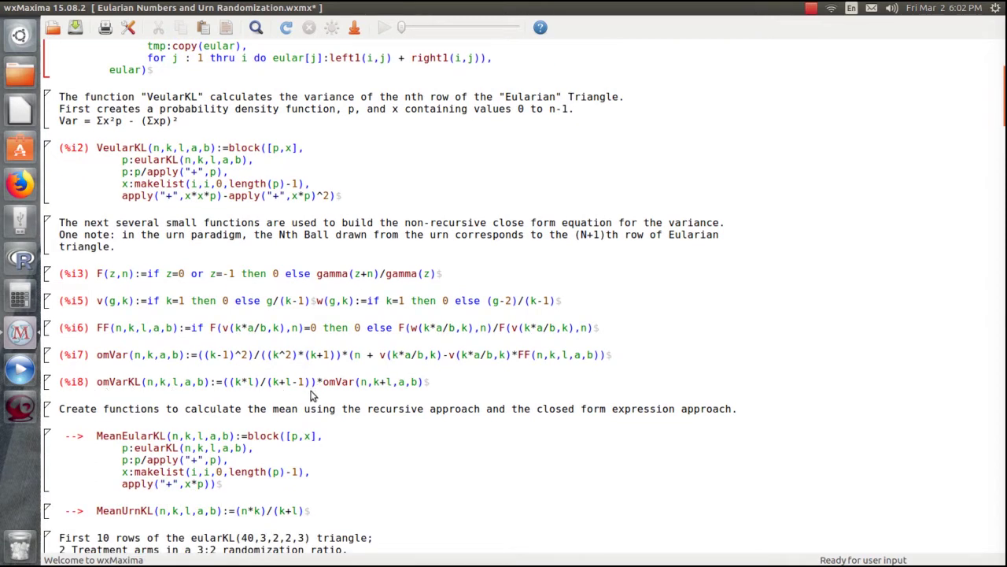
pyautogui.scroll(-1, 347, 392)
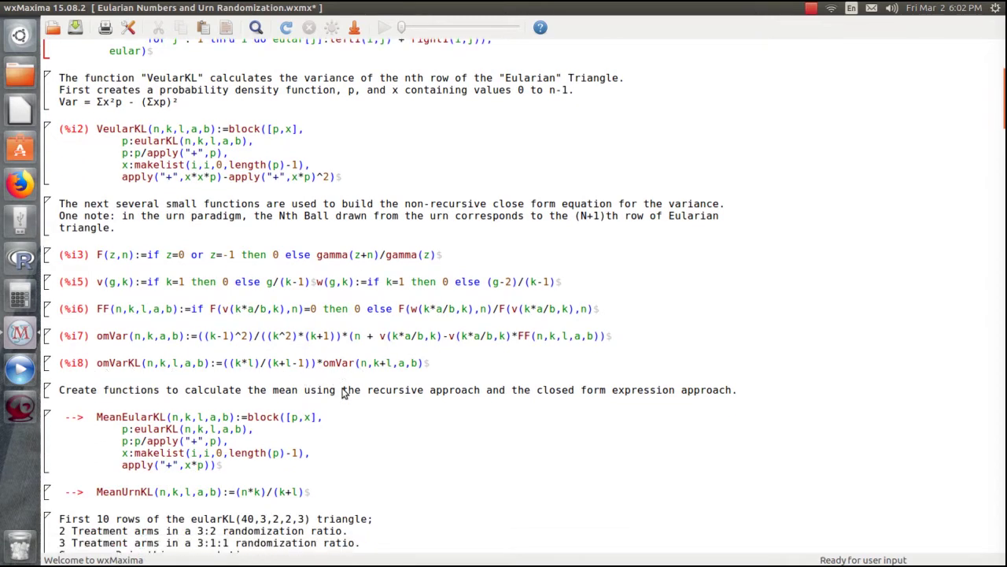
pyautogui.scroll(-1, 350, 393)
pyautogui.scroll(-1, 358, 394)
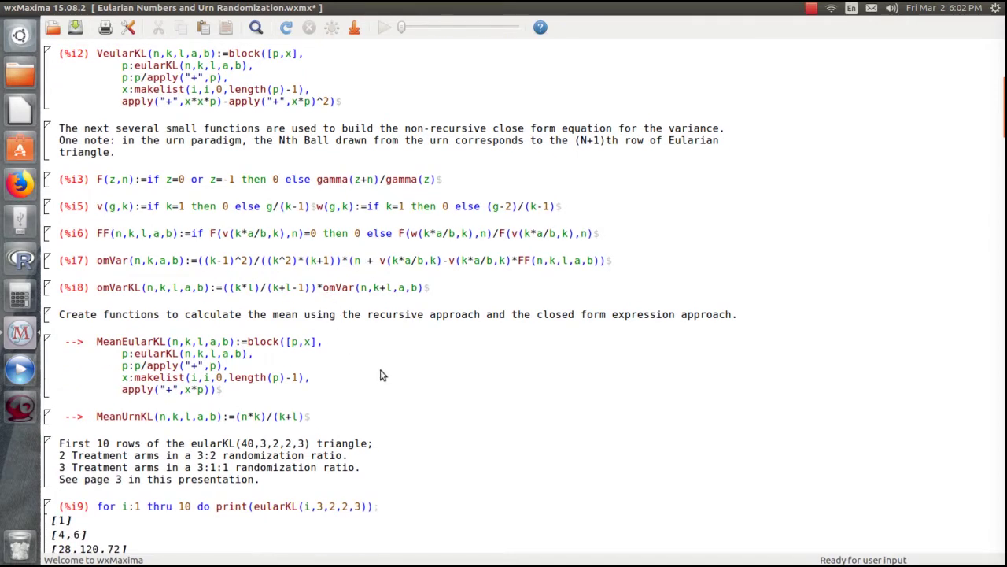
pyautogui.scroll(-1, 350, 389)
pyautogui.scroll(-1, 350, 389)
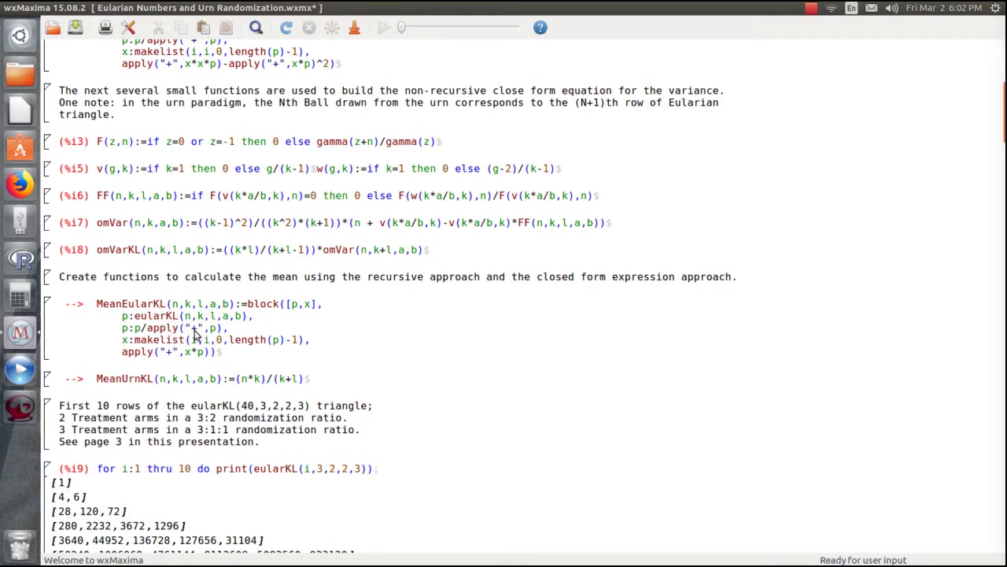
pyautogui.scroll(-1, 195, 335)
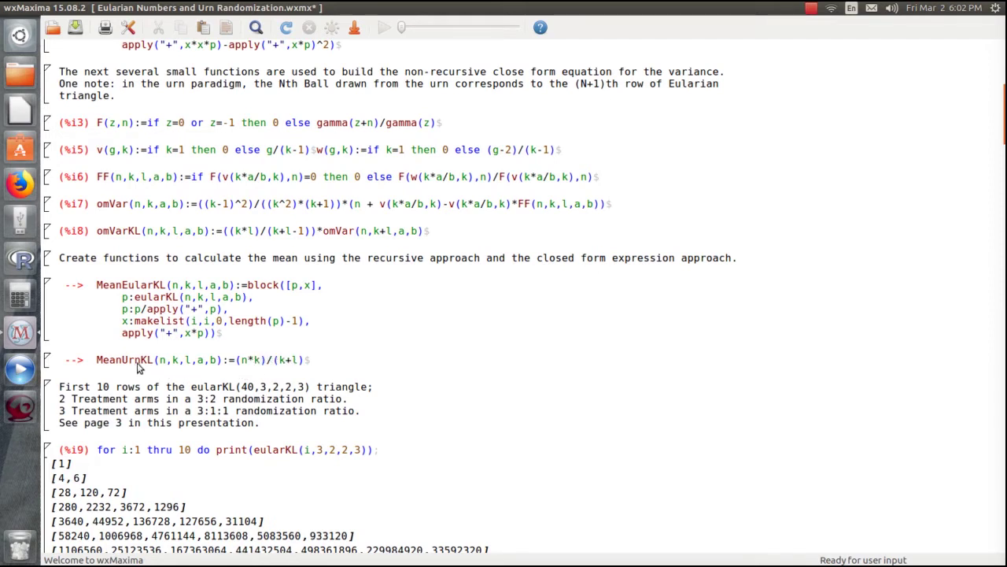
pyautogui.scroll(-1, 217, 387)
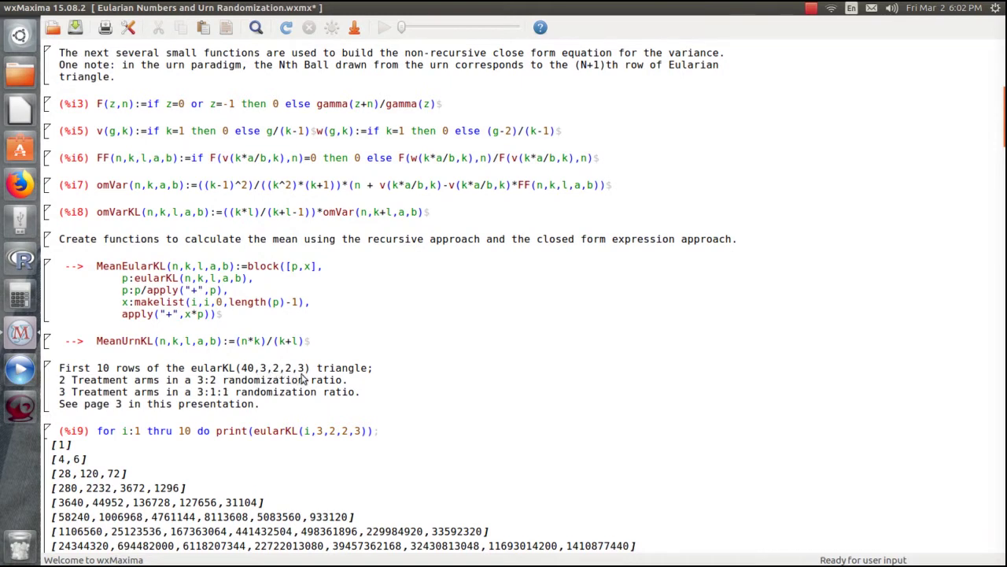
# Review the printed first 10 rows of the eularKL(40,3,2,2,3) triangle and the full output of its 40th row
pyautogui.scroll(-1, 305, 377)
pyautogui.scroll(-3, 305, 377)
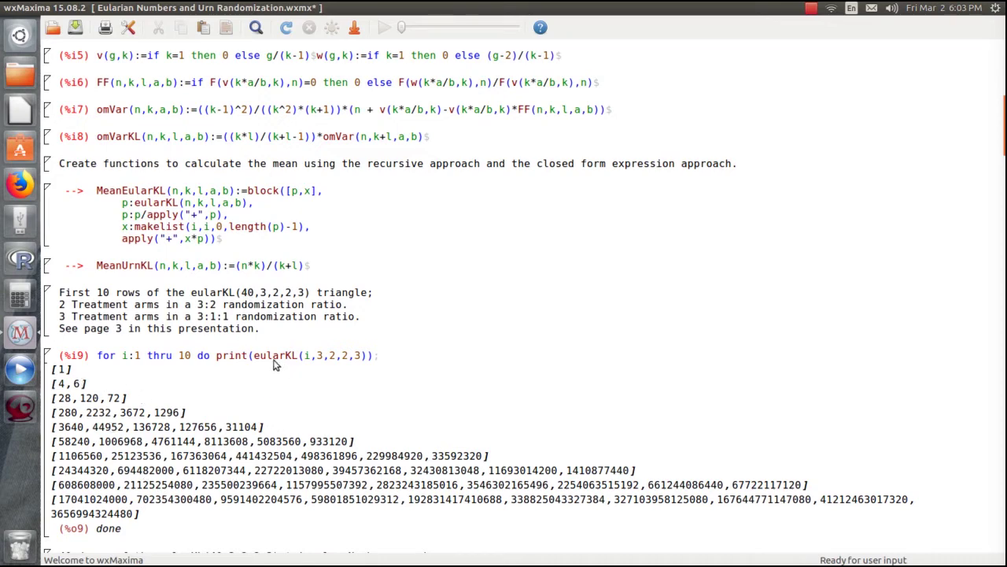
pyautogui.scroll(-1, 288, 435)
pyautogui.scroll(-6, 288, 435)
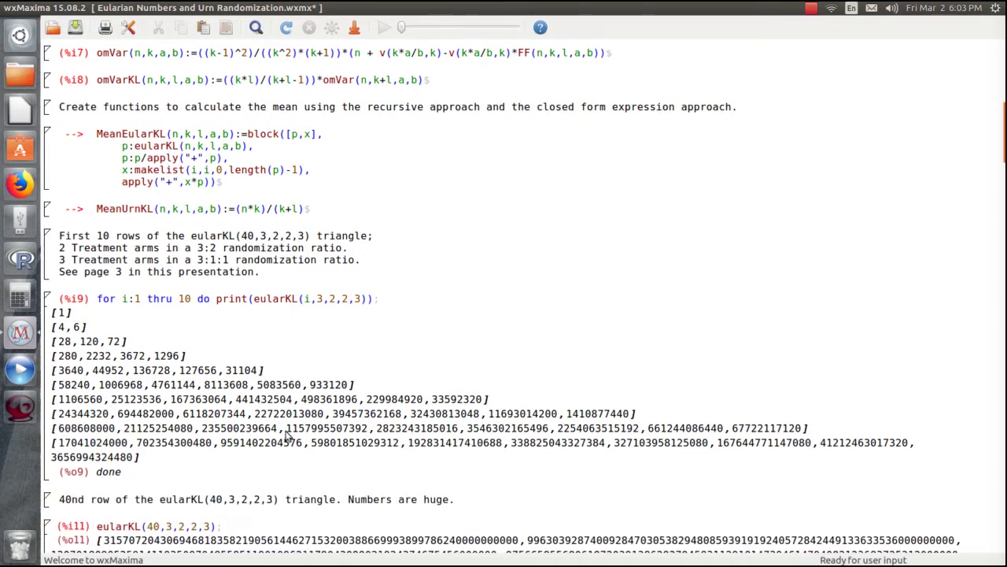
pyautogui.scroll(-1, 252, 441)
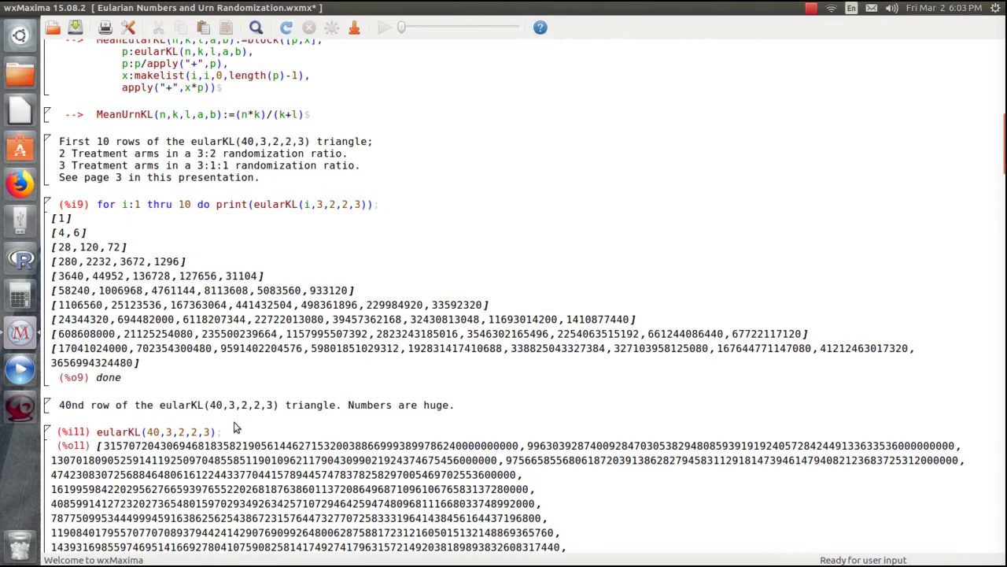
pyautogui.scroll(-1, 240, 417)
pyautogui.scroll(-5, 244, 426)
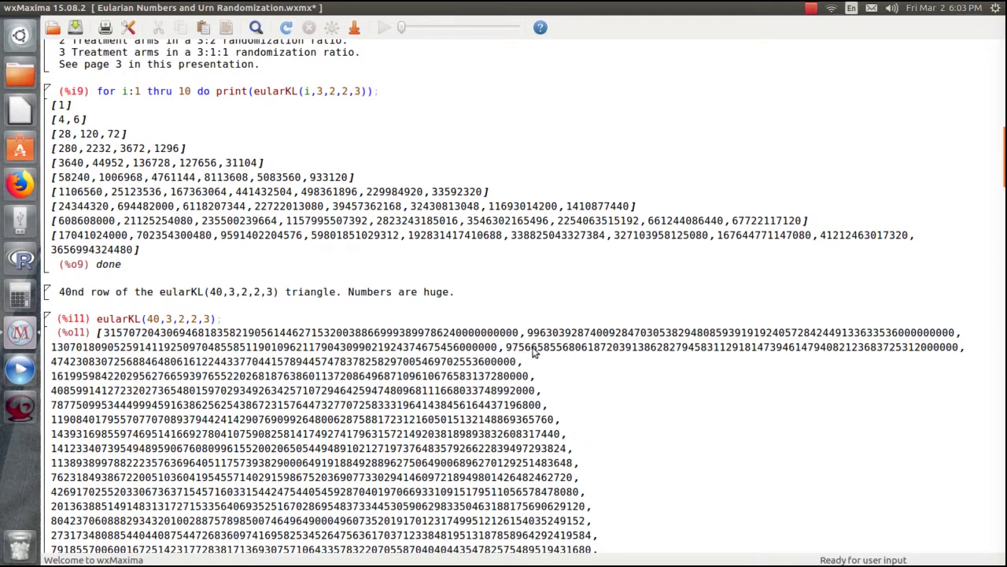
pyautogui.scroll(-2, 473, 490)
pyautogui.scroll(-9, 441, 492)
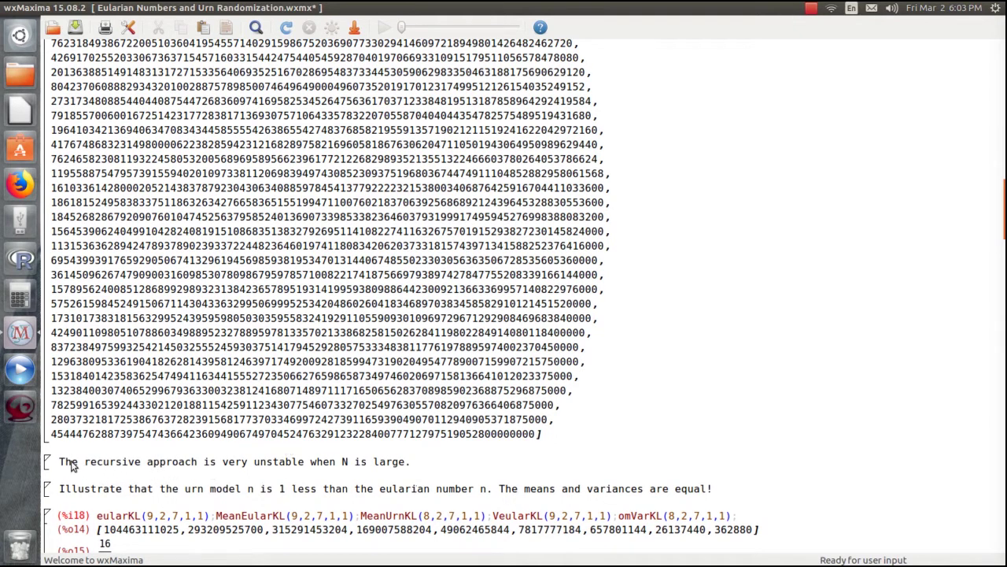
# Highlight the note about the recursive approach being unstable and examine the Eularian and urn model mean and variance comparison below it
pyautogui.moveTo(63, 466); pyautogui.dragTo(417, 468)
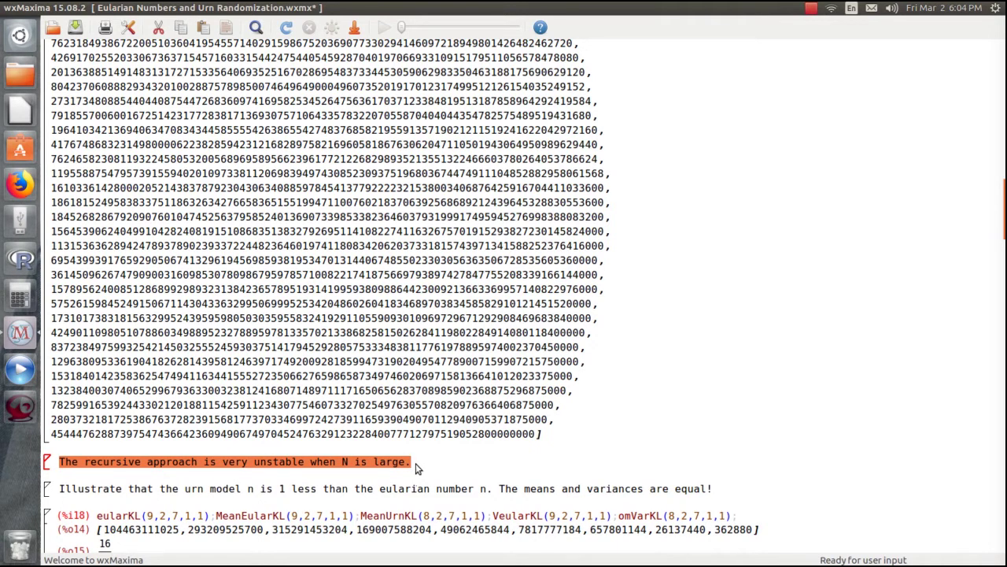
pyautogui.scroll(-3, 417, 468)
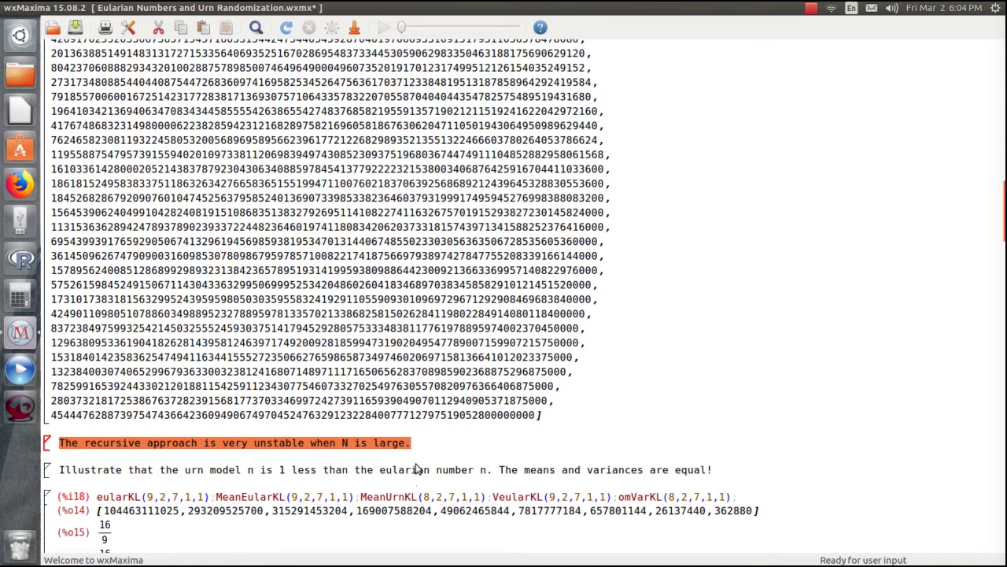
pyautogui.scroll(-1, 344, 467)
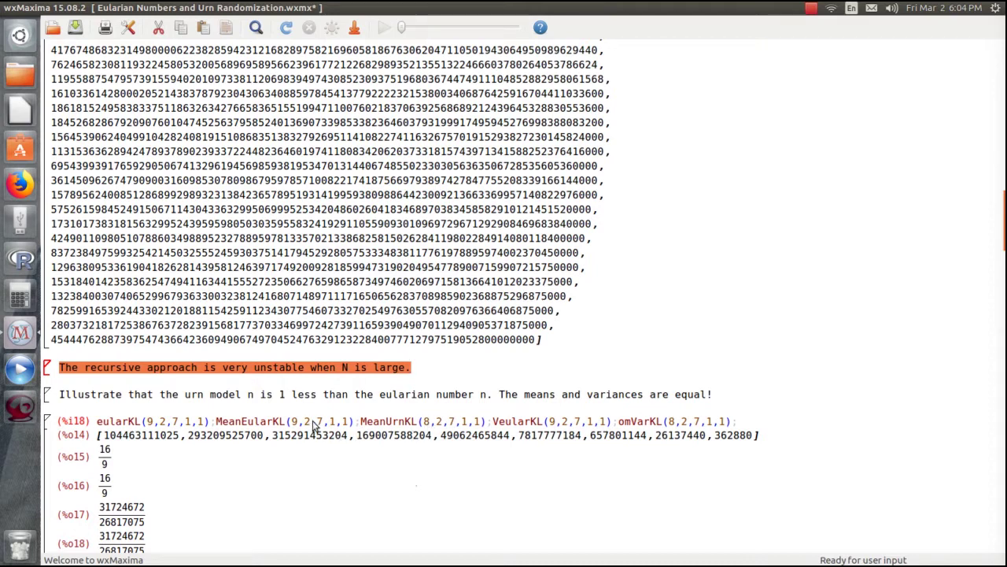
pyautogui.scroll(-1, 253, 473)
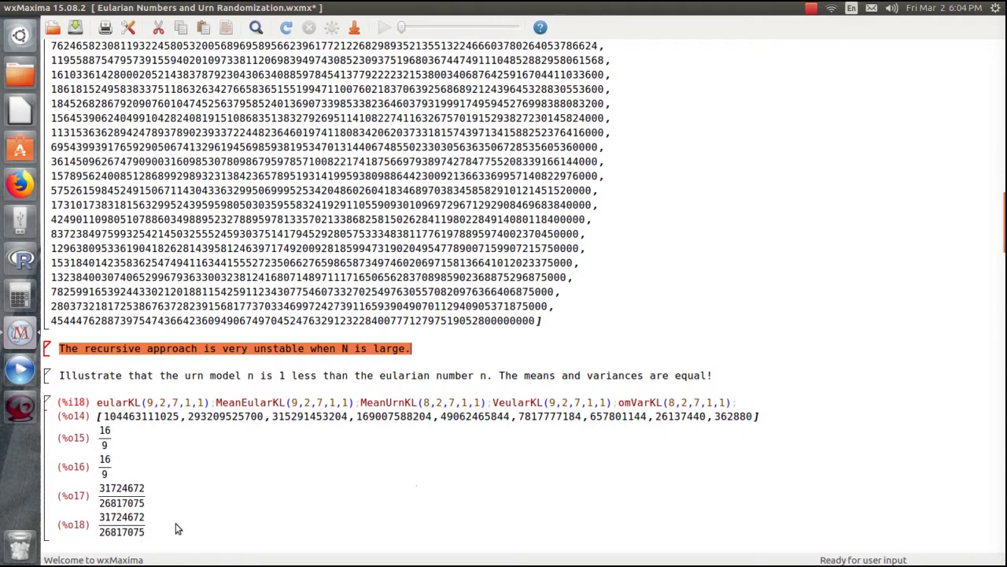
pyautogui.scroll(-3, 250, 506)
pyautogui.scroll(-2, 283, 485)
pyautogui.scroll(-1, 275, 488)
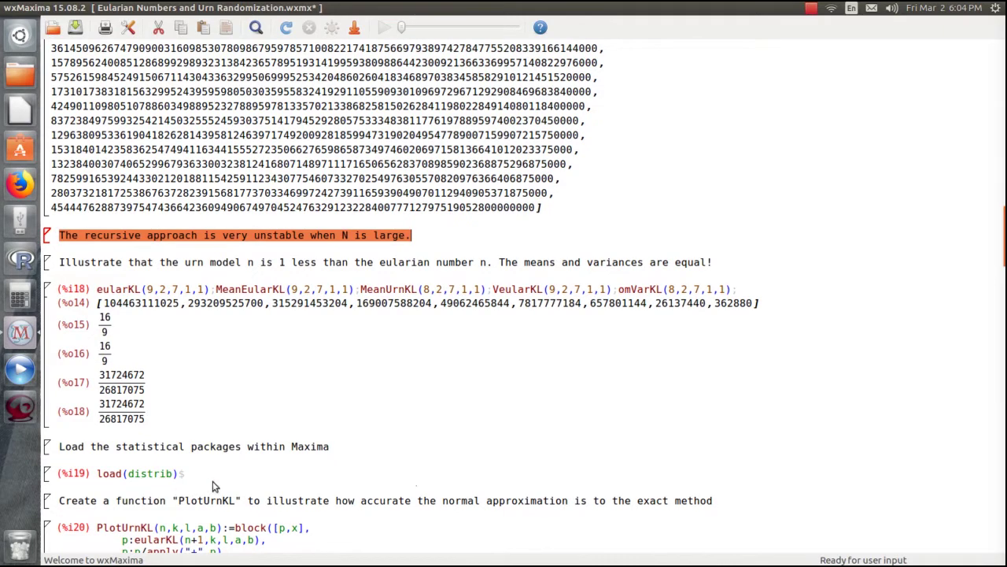
# Evaluate PlotUrnKL(8,1,1,1,1) to plot the exact urn probabilities against the normal approximation
pyautogui.scroll(-1, 306, 474)
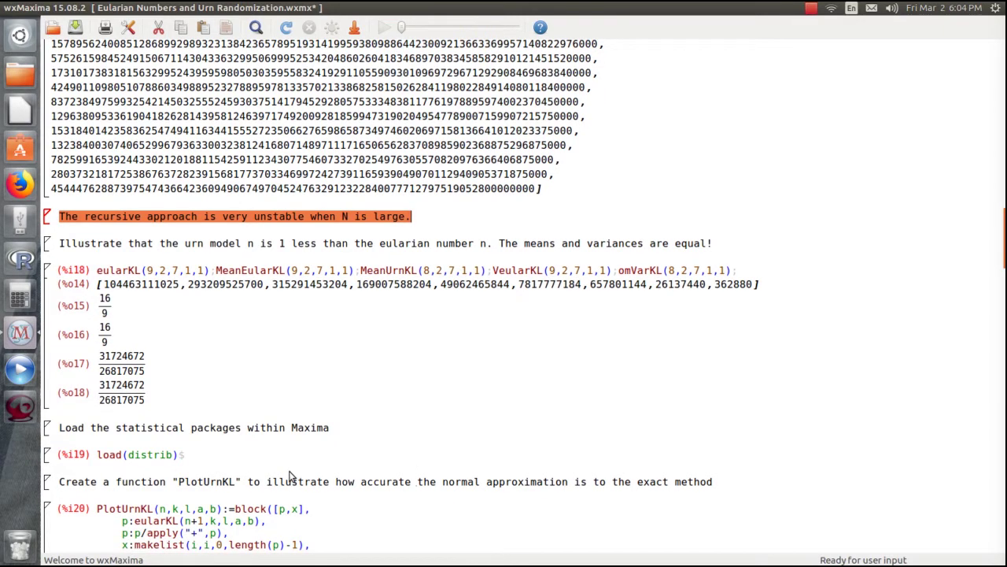
pyautogui.scroll(-4, 292, 479)
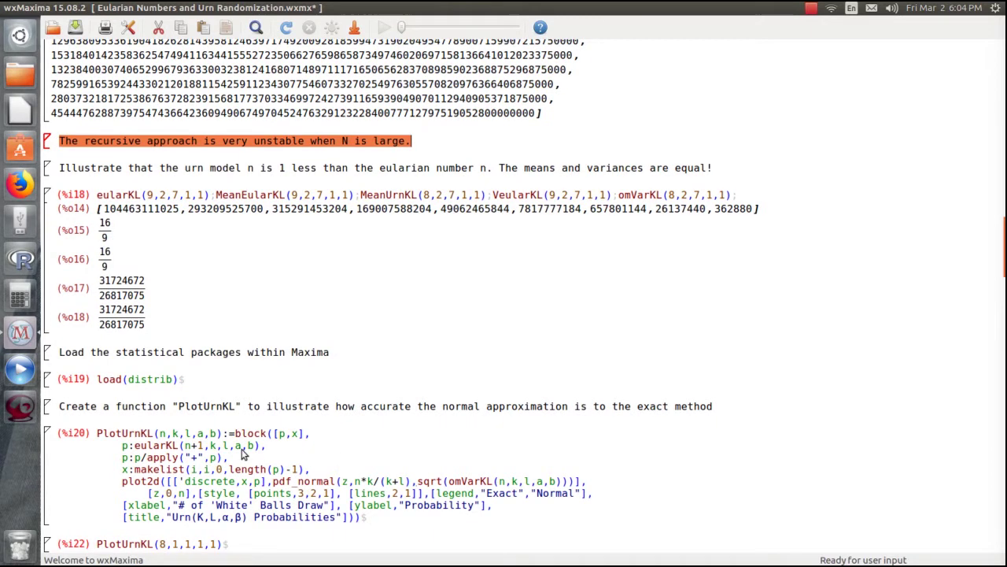
pyautogui.scroll(-1, 205, 467)
pyautogui.scroll(-1, 203, 467)
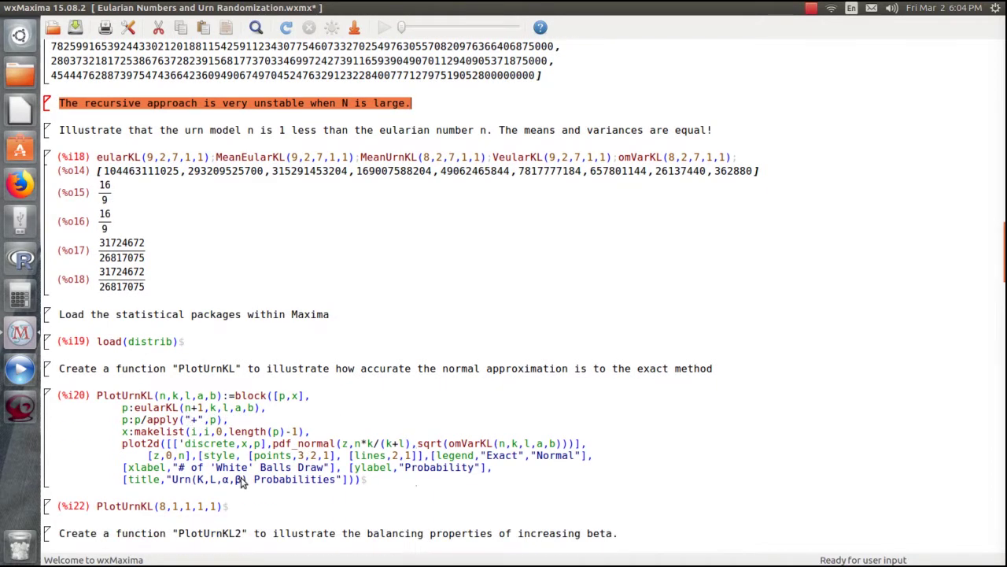
pyautogui.scroll(-1, 256, 480)
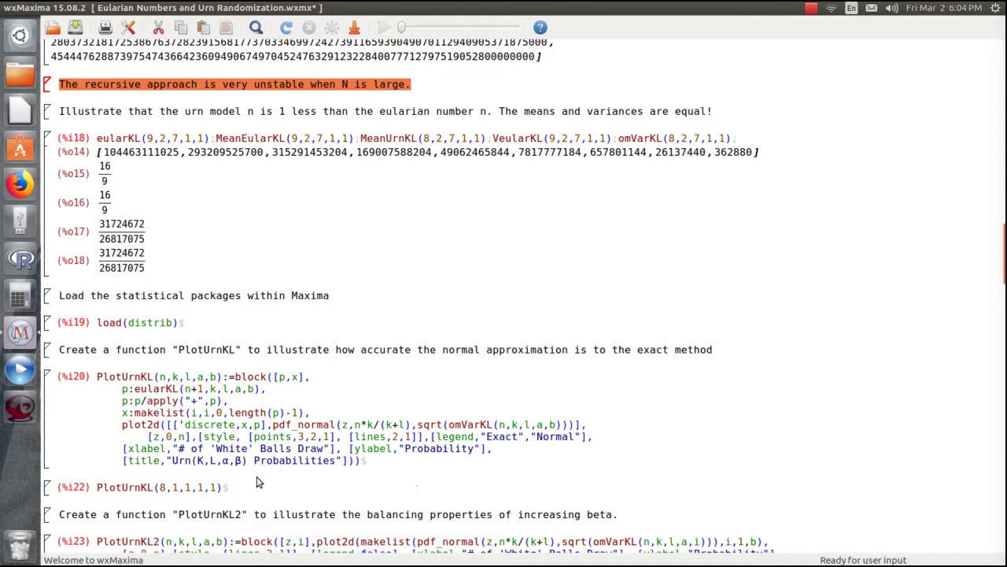
pyautogui.scroll(-1, 272, 473)
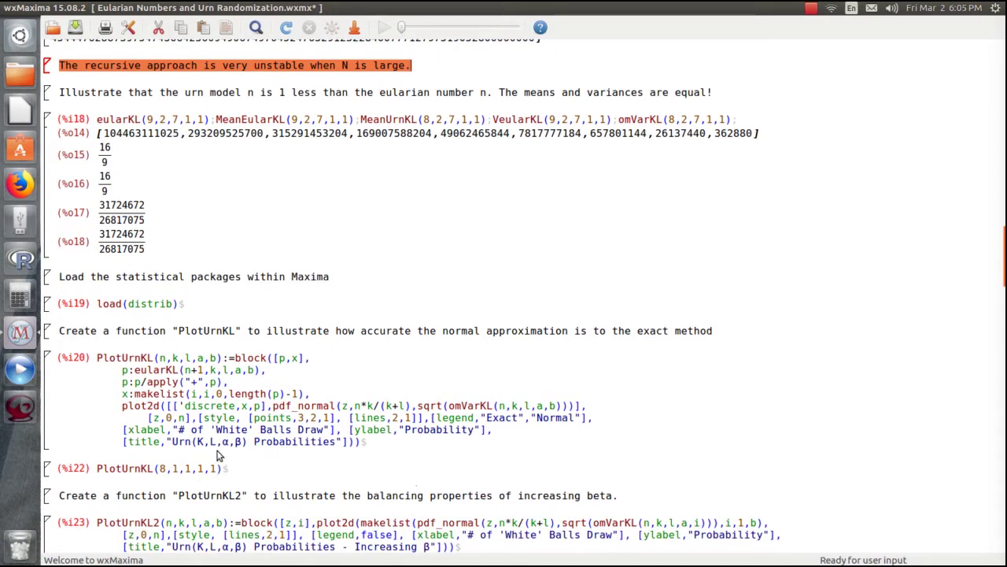
pyautogui.click(166, 470)
pyautogui.doubleClick(164, 469)
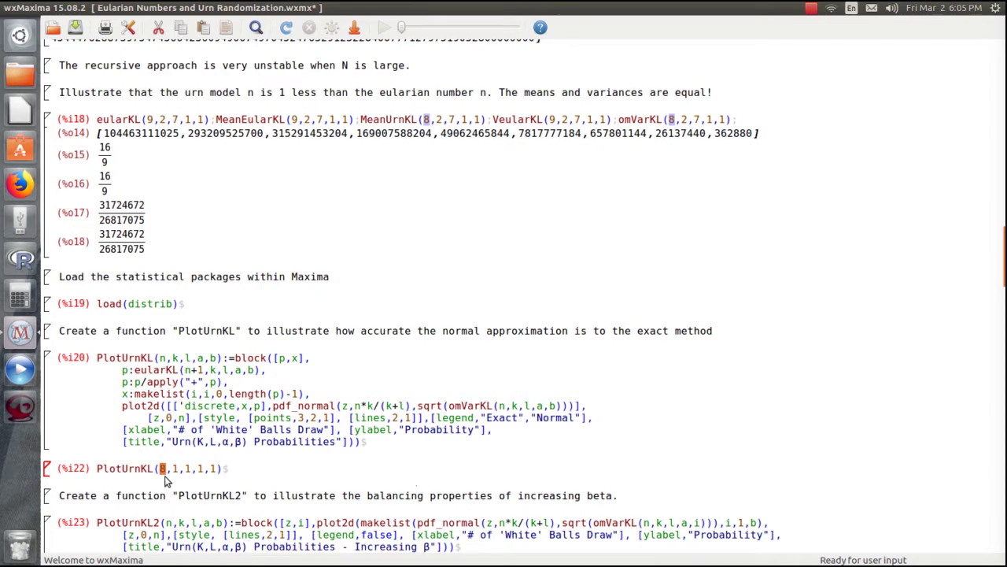
pyautogui.hotkey('shift', 'Return')
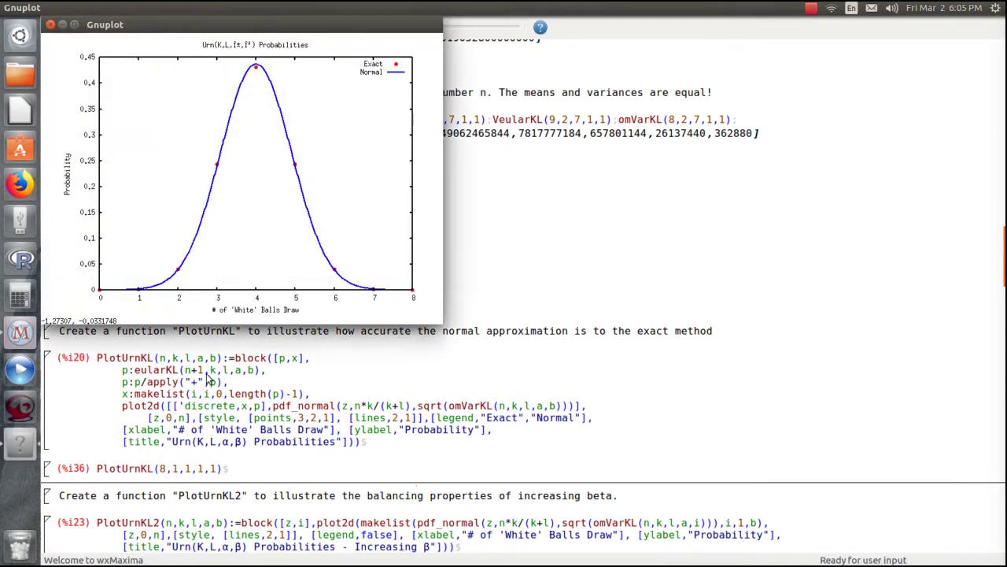
# Maximize the 8-draw probability plot to inspect it, and quit Gnuplot to return to the worksheet
pyautogui.click(74, 24)
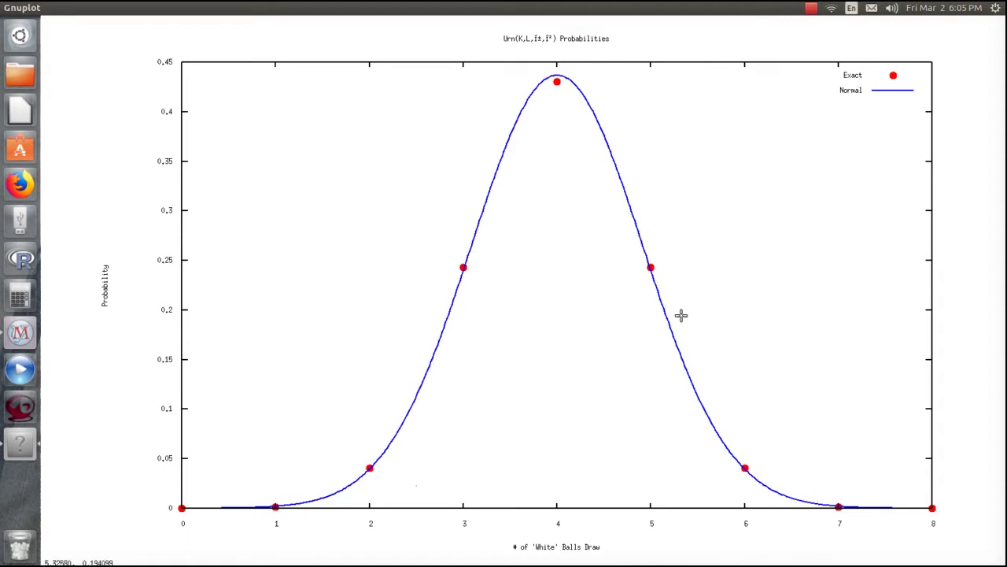
pyautogui.rightClick(19, 445)
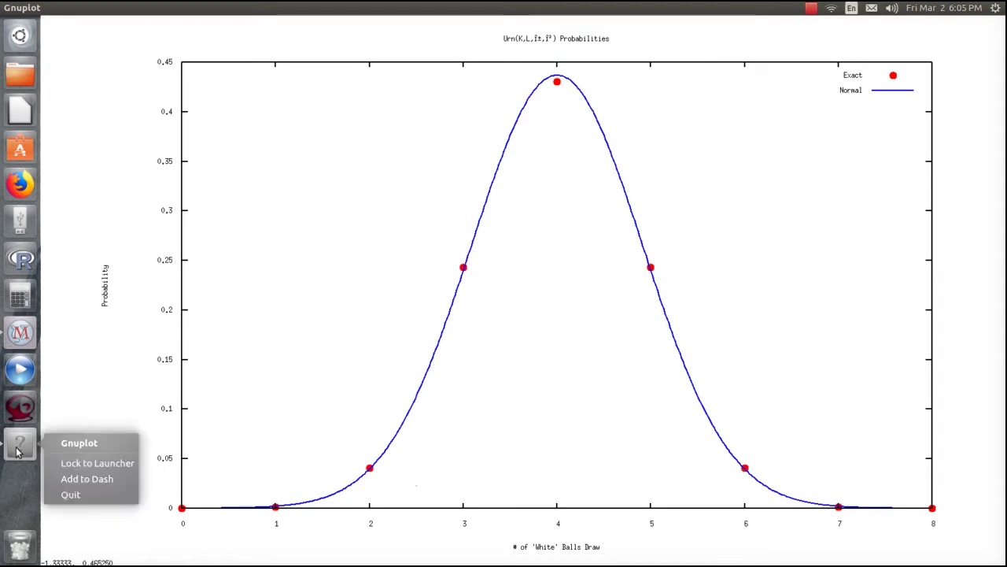
pyautogui.click(75, 494)
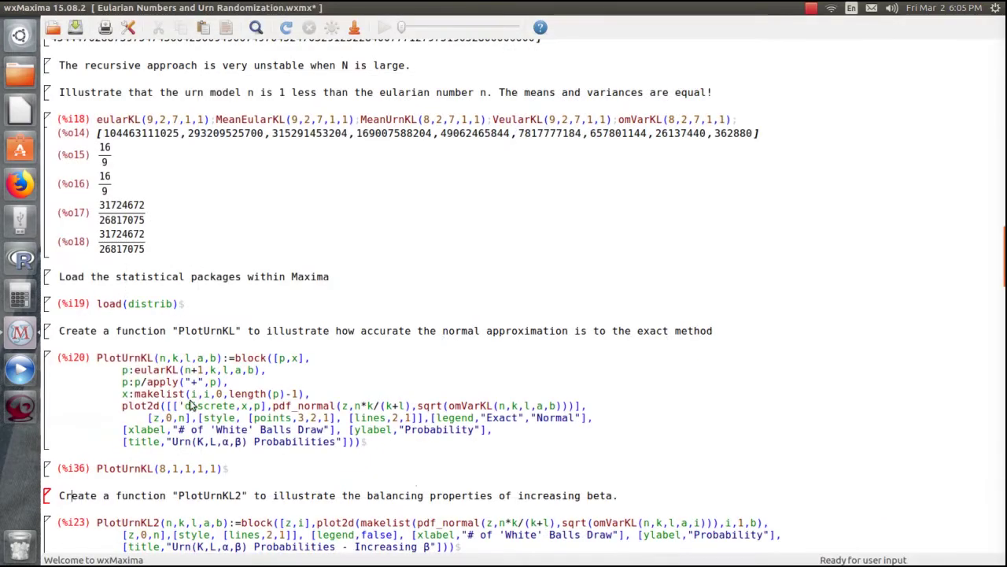
# Change the first argument of the PlotUrnKL call to 88 and evaluate it again
pyautogui.doubleClick(164, 470)
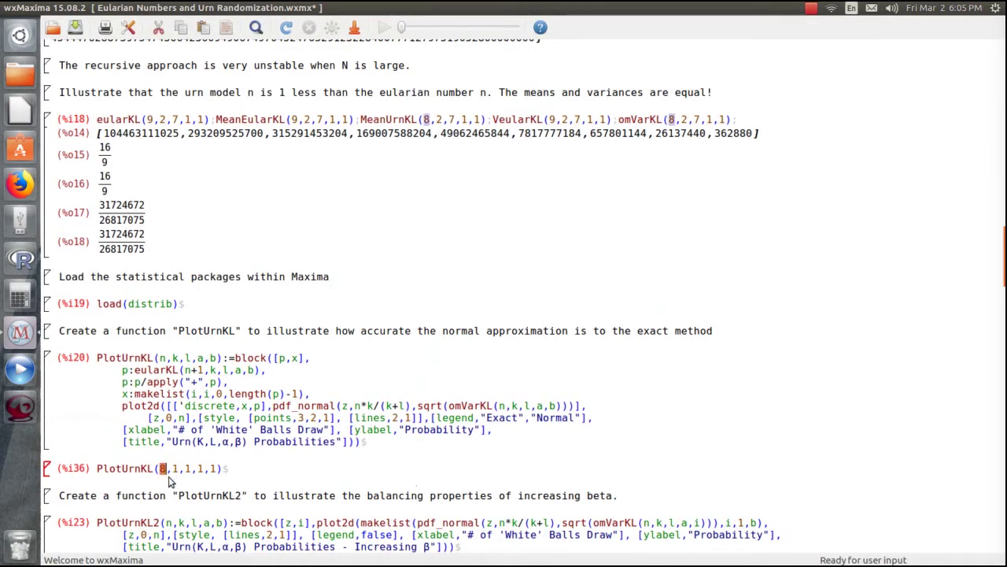
pyautogui.write('88')
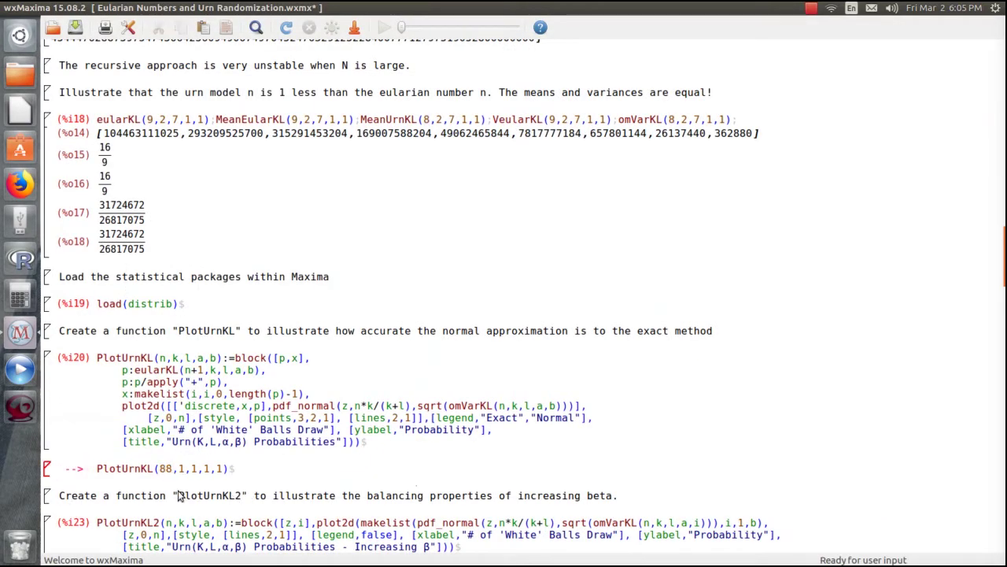
pyautogui.hotkey('shift', 'Return')
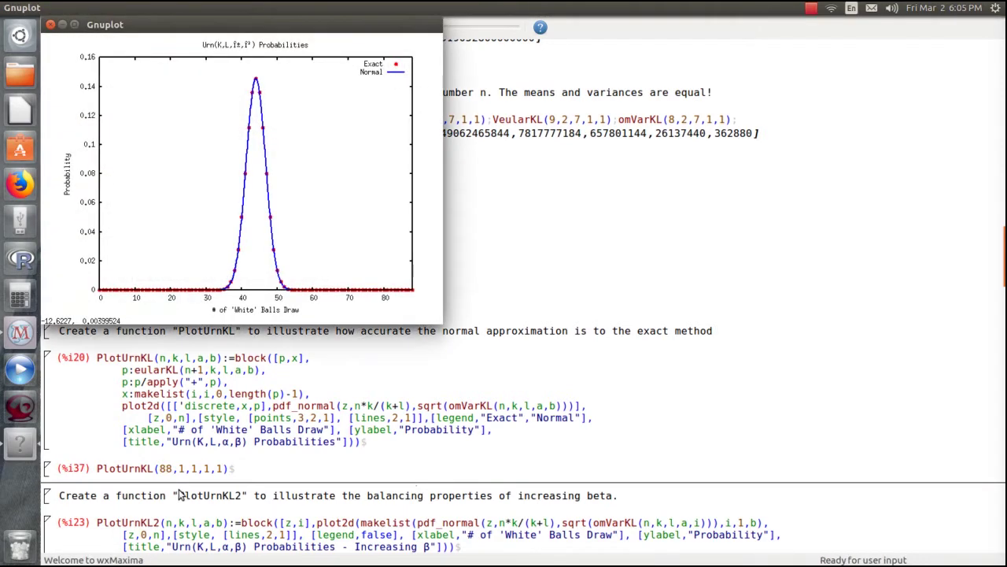
# View the 88-draw probability plot at full size, and quit Gnuplot
pyautogui.click(74, 25)
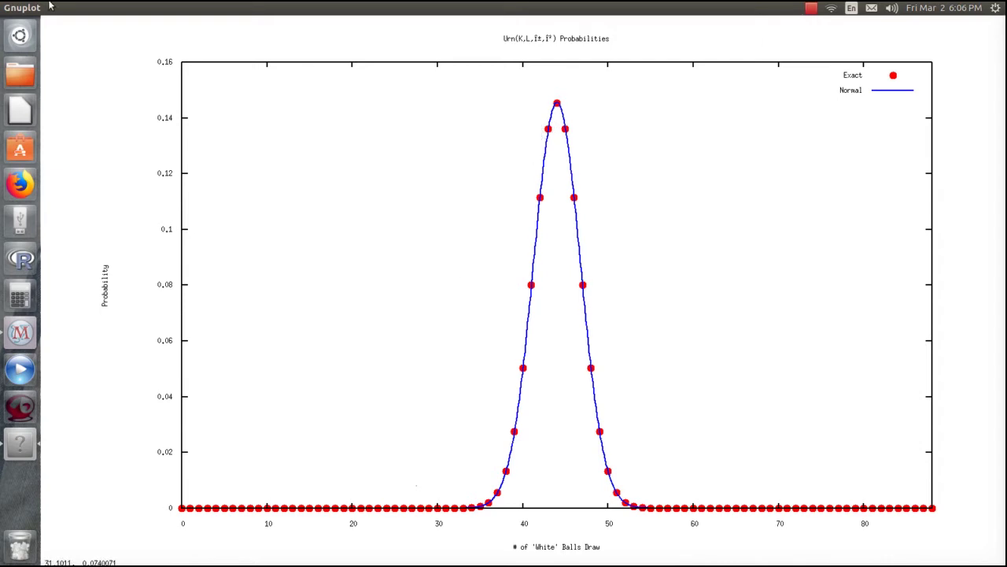
pyautogui.rightClick(21, 450)
pyautogui.click(83, 496)
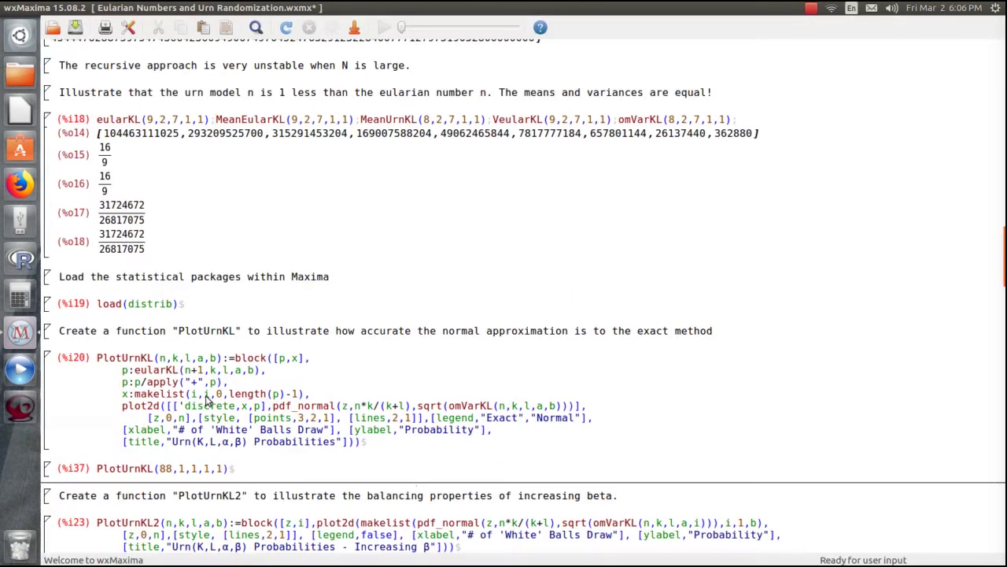
# Set the last argument of the PlotUrnKL call to 10, plot the result, and close the plot window
pyautogui.doubleClick(219, 469)
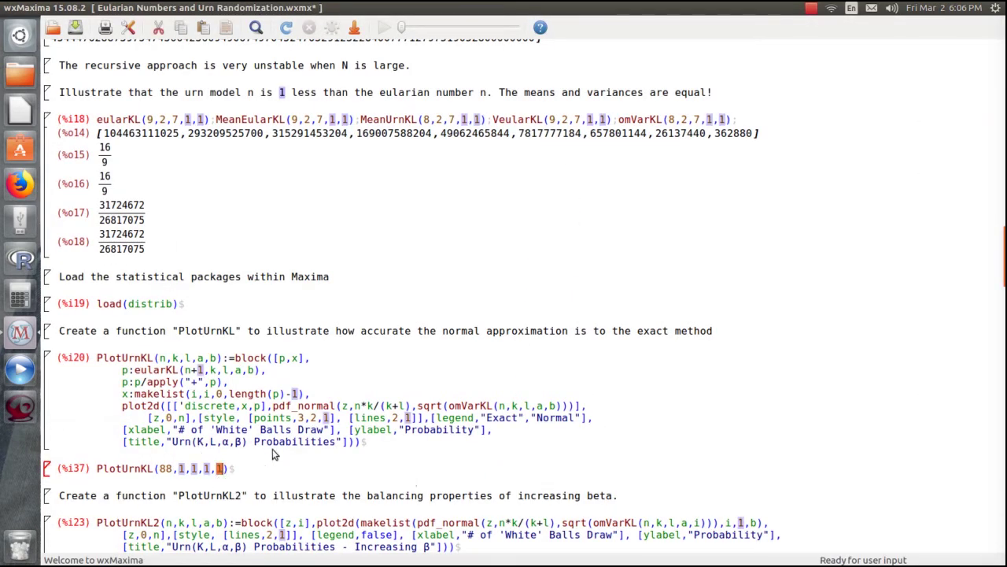
pyautogui.press('Right')
pyautogui.write('0')
pyautogui.hotkey('shift', 'Return')
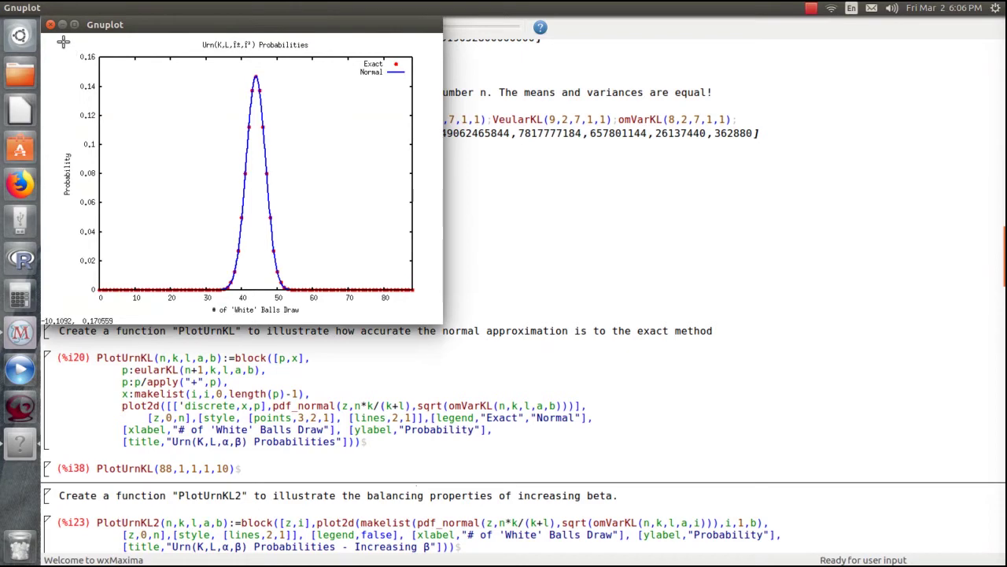
pyautogui.click(50, 26)
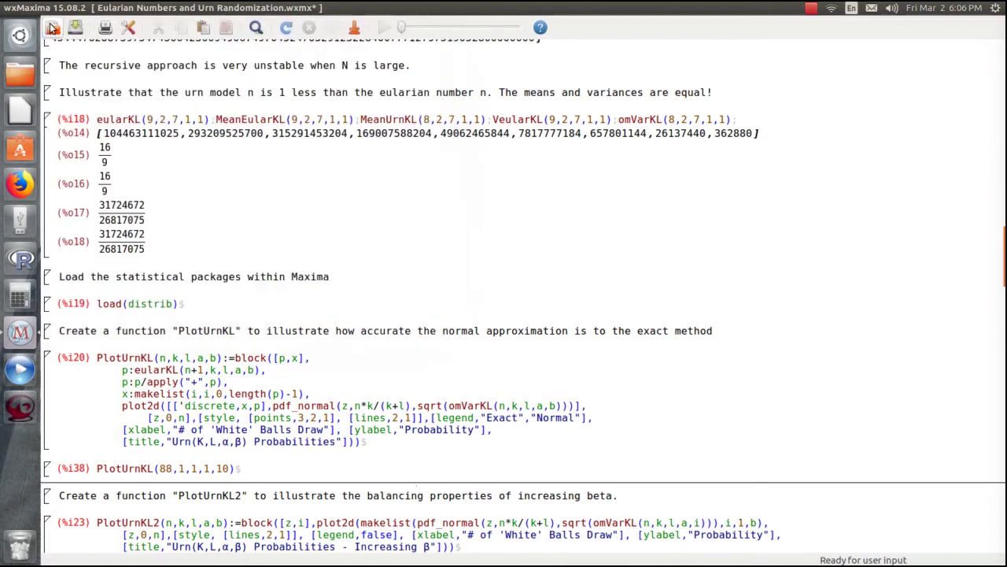
# Evaluate the PlotUrnKL2(8,1,1,1,15) call to plot the normal curves for increasing beta
pyautogui.scroll(-3, 181, 443)
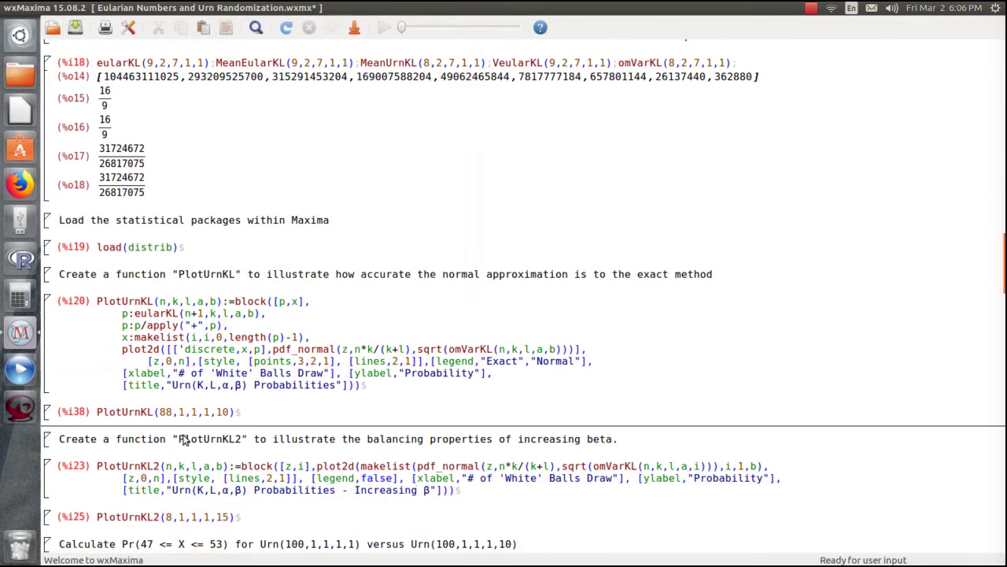
pyautogui.scroll(-1, 264, 457)
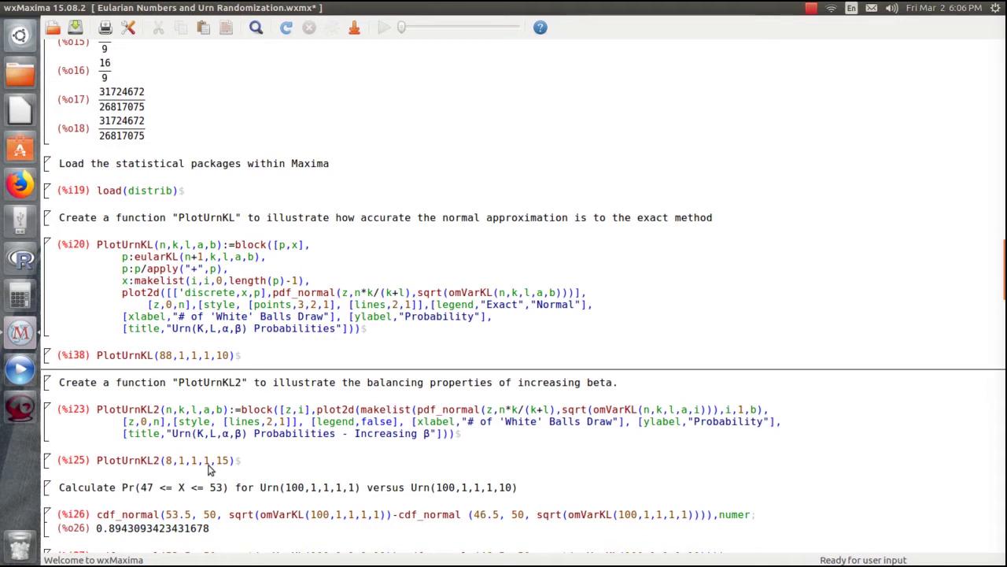
pyautogui.click(195, 465)
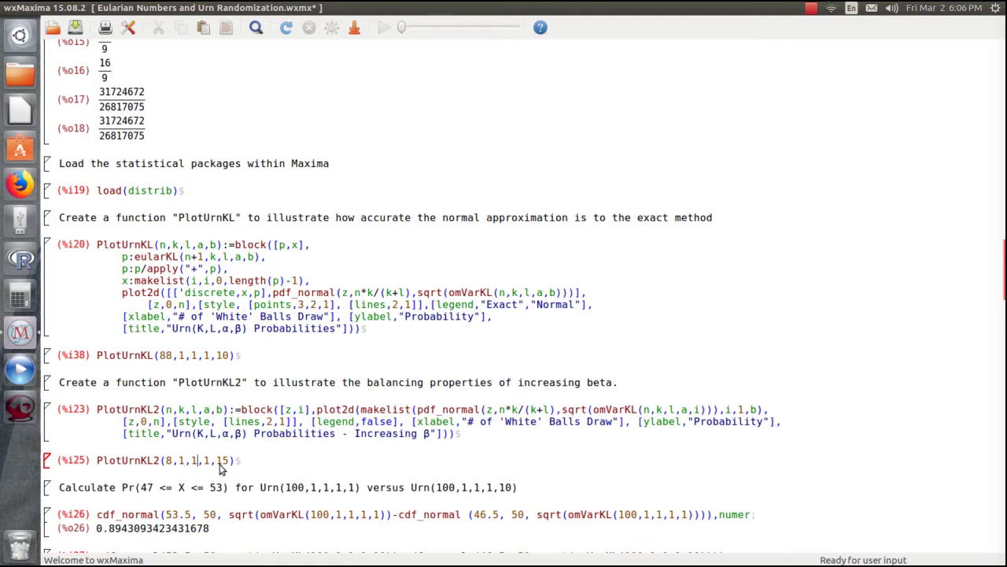
pyautogui.hotkey('shift', 'Return')
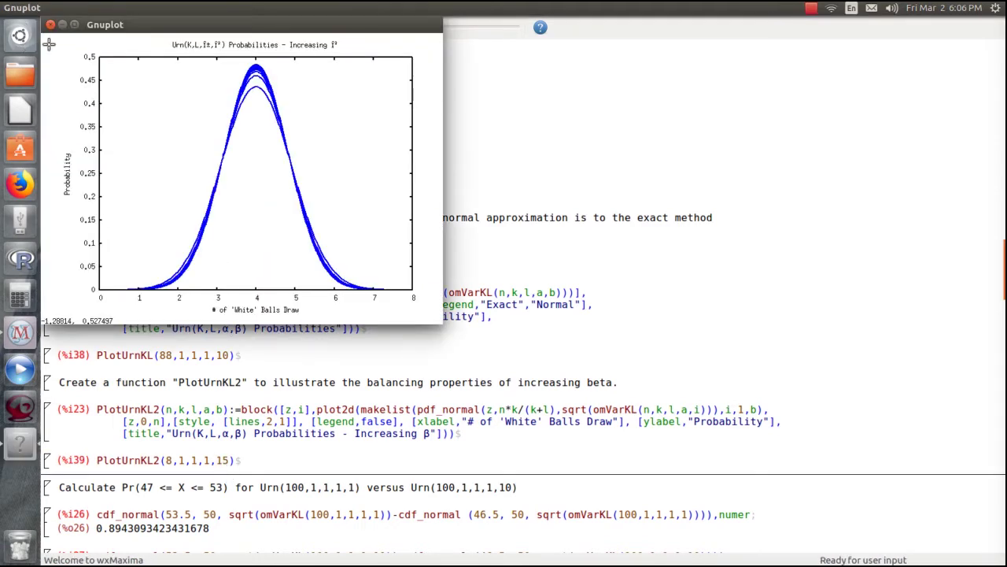
# View the 8-draw increasing-beta plot at full size, and quit Gnuplot to return to the worksheet
pyautogui.click(75, 24)
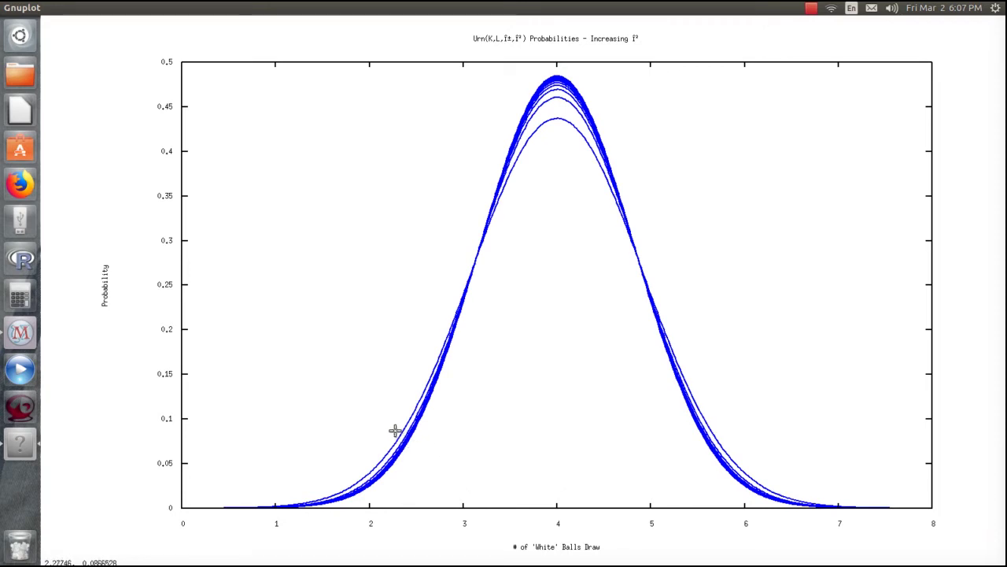
pyautogui.rightClick(25, 446)
pyautogui.click(82, 496)
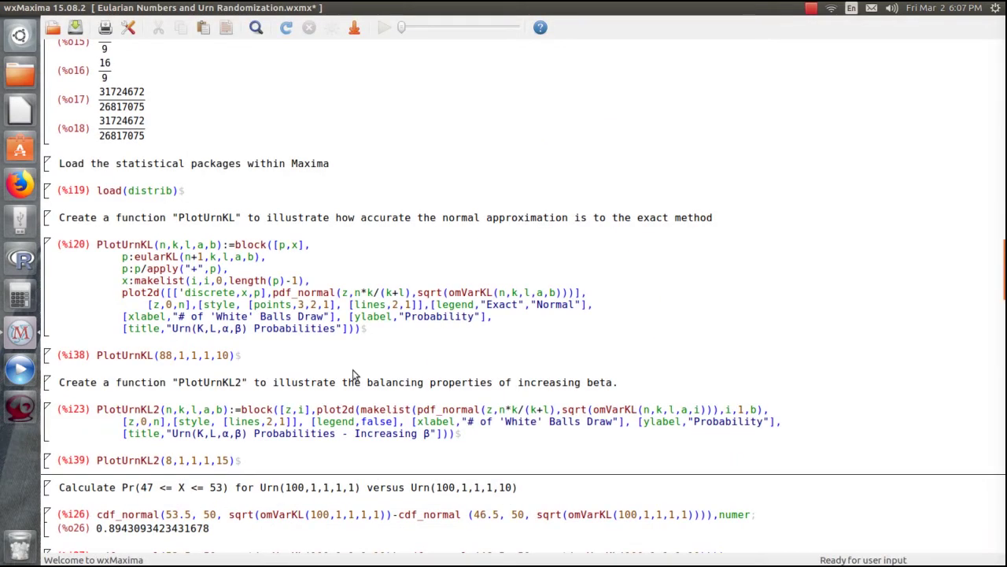
# Change the first argument of the PlotUrnKL2 call to 88 and evaluate it again
pyautogui.click(178, 466)
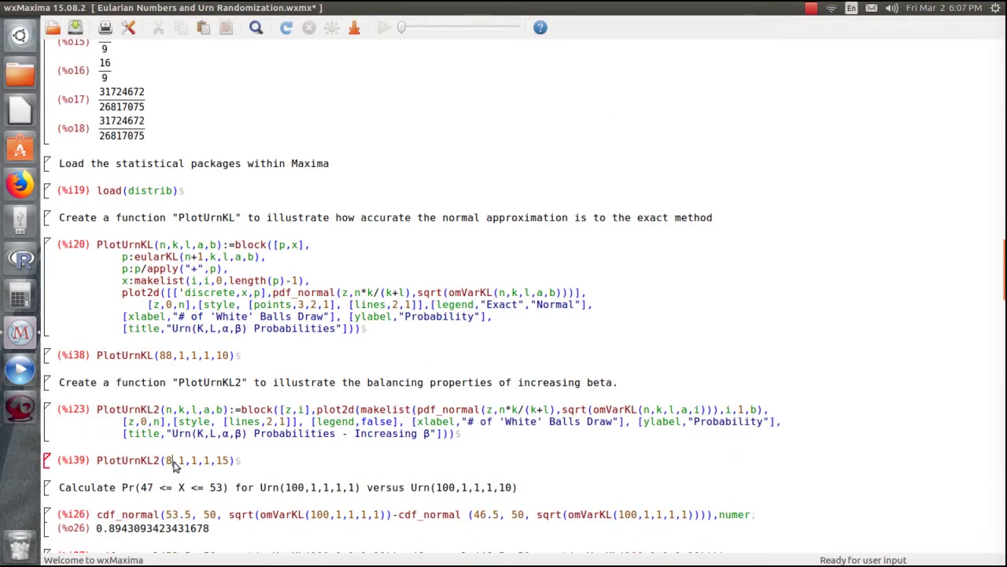
pyautogui.write('8')
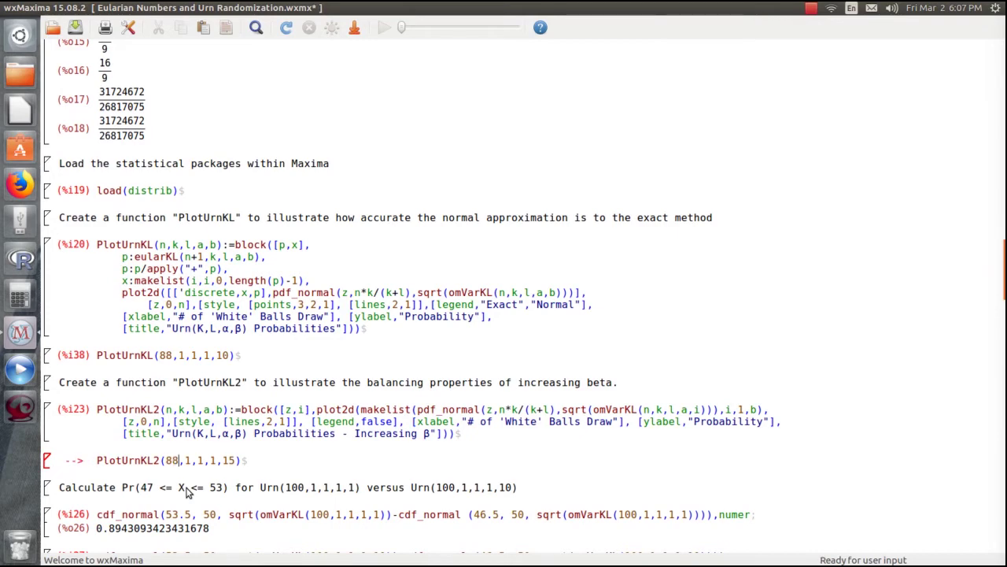
pyautogui.hotkey('shift', 'Return')
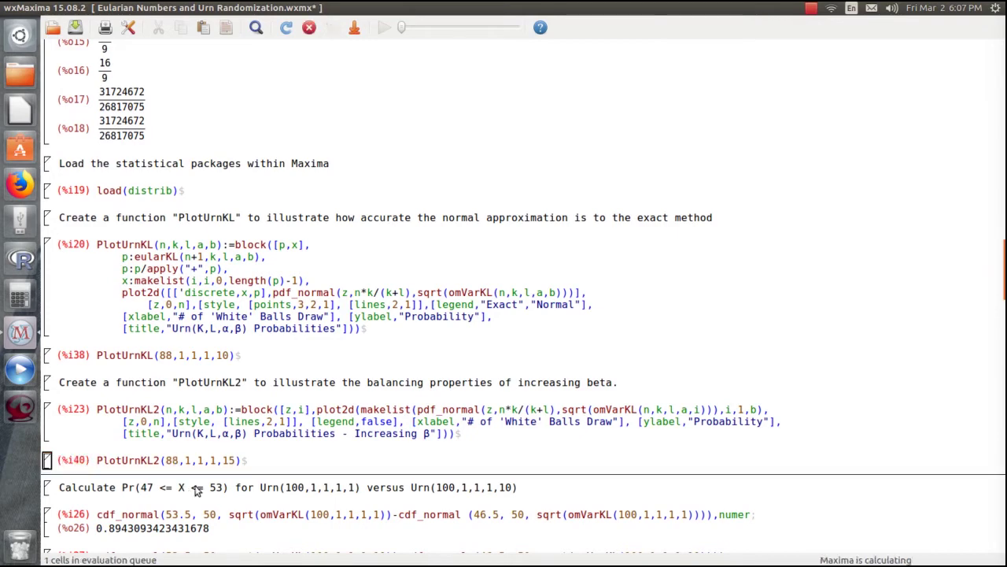
# Maximize the 88-draw increasing-beta plot to inspect it, and quit Gnuplot
pyautogui.doubleClick(72, 19)
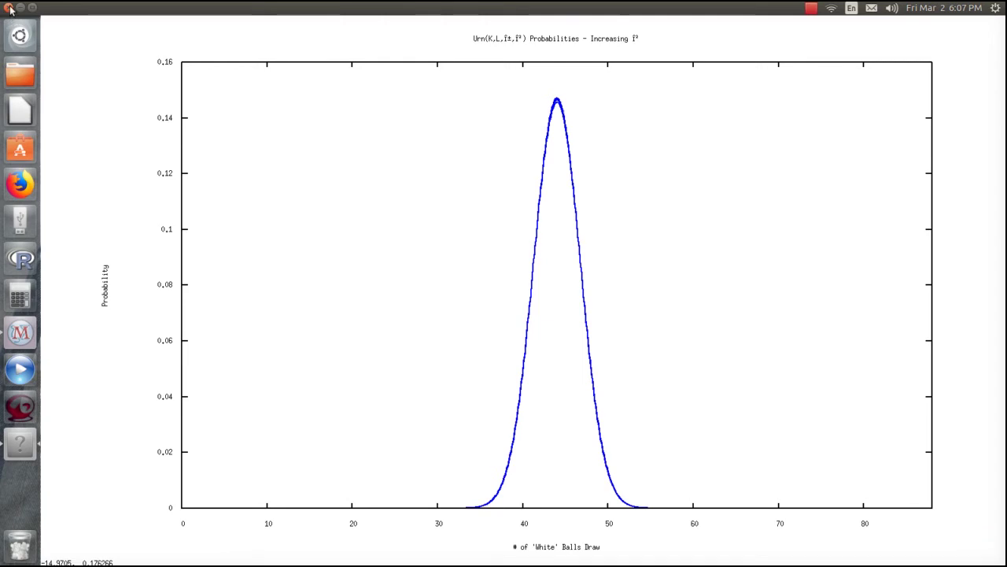
pyautogui.rightClick(19, 460)
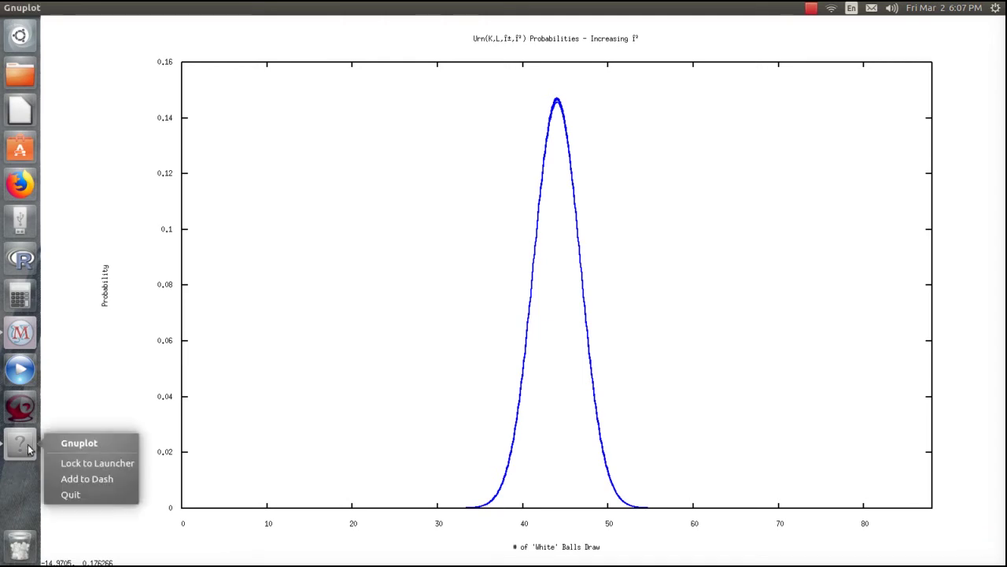
pyautogui.click(73, 493)
# Examine the Pr(47 <= X <= 53) calculations for both urns and Eularian triangle examples 1 and 2 of section 2
pyautogui.scroll(-3, 254, 490)
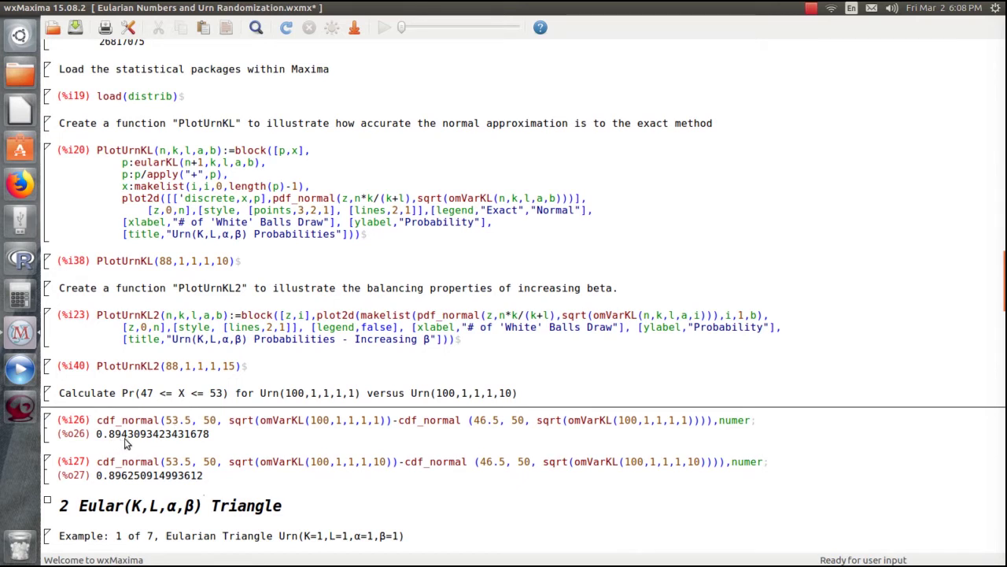
pyautogui.scroll(-1, 617, 551)
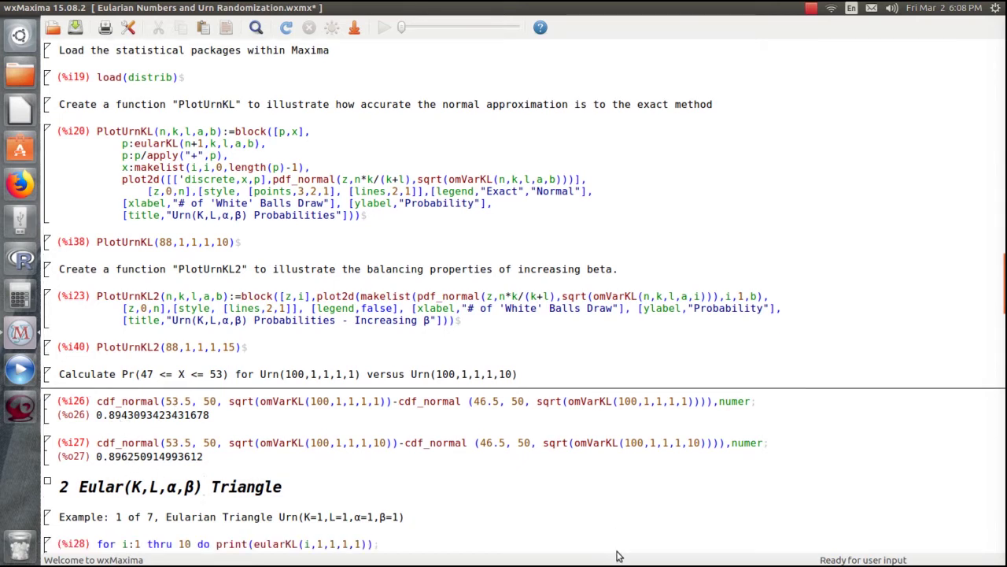
pyautogui.click(111, 488)
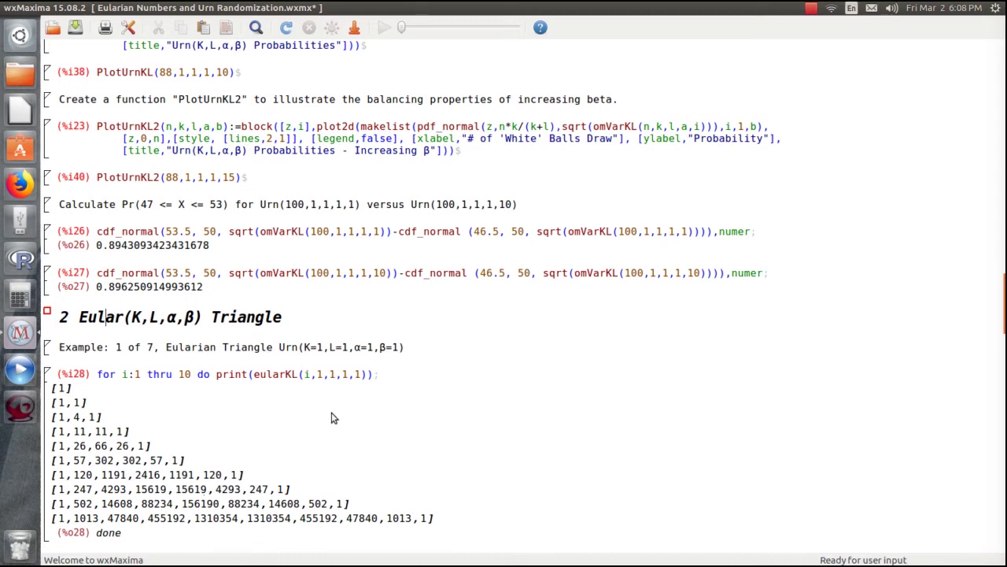
pyautogui.scroll(-1, 333, 417)
pyautogui.scroll(-1, 373, 419)
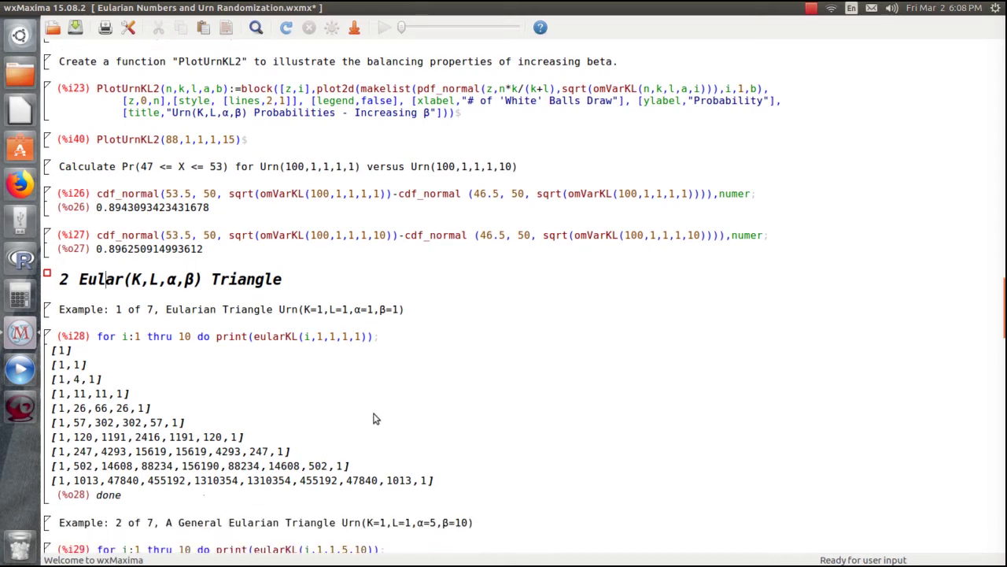
pyautogui.scroll(-4, 376, 425)
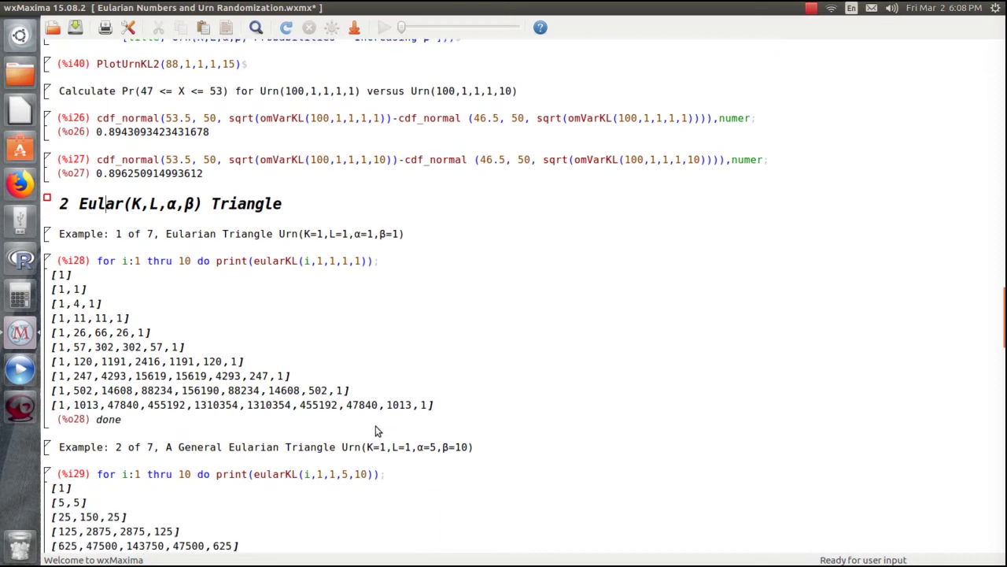
pyautogui.scroll(-2, 377, 434)
pyautogui.scroll(-1, 198, 433)
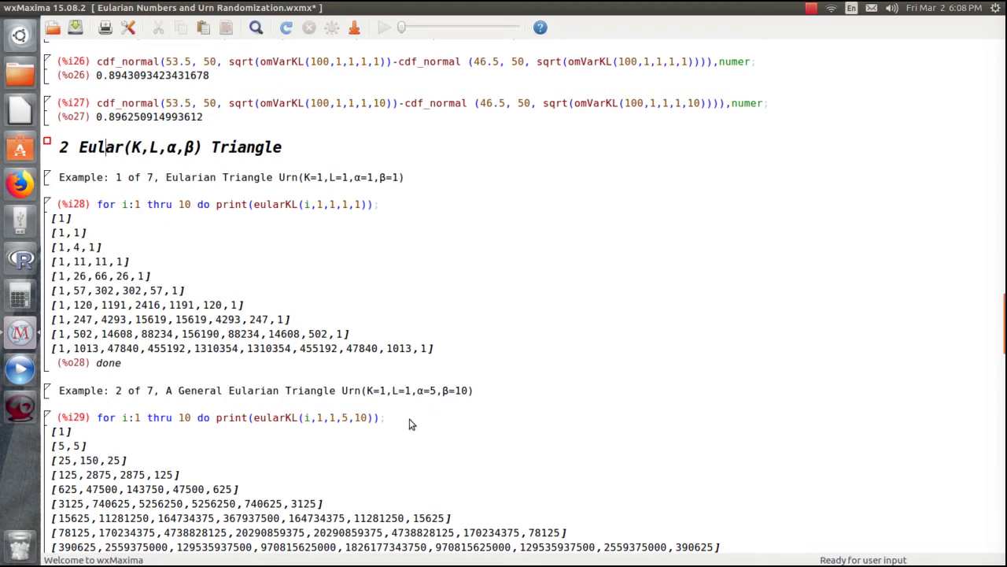
pyautogui.scroll(-1, 413, 425)
pyautogui.scroll(-1, 414, 425)
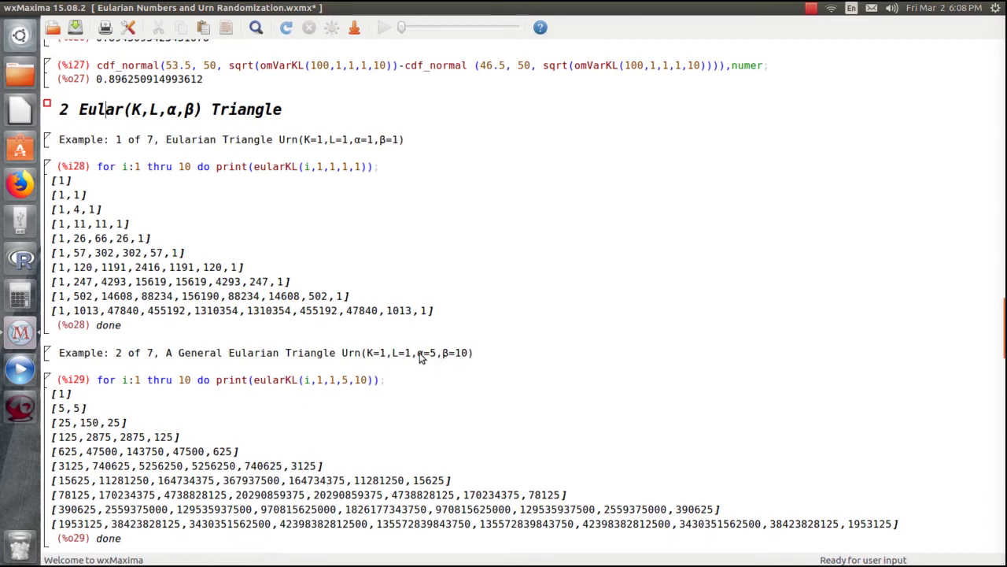
pyautogui.scroll(-3, 464, 384)
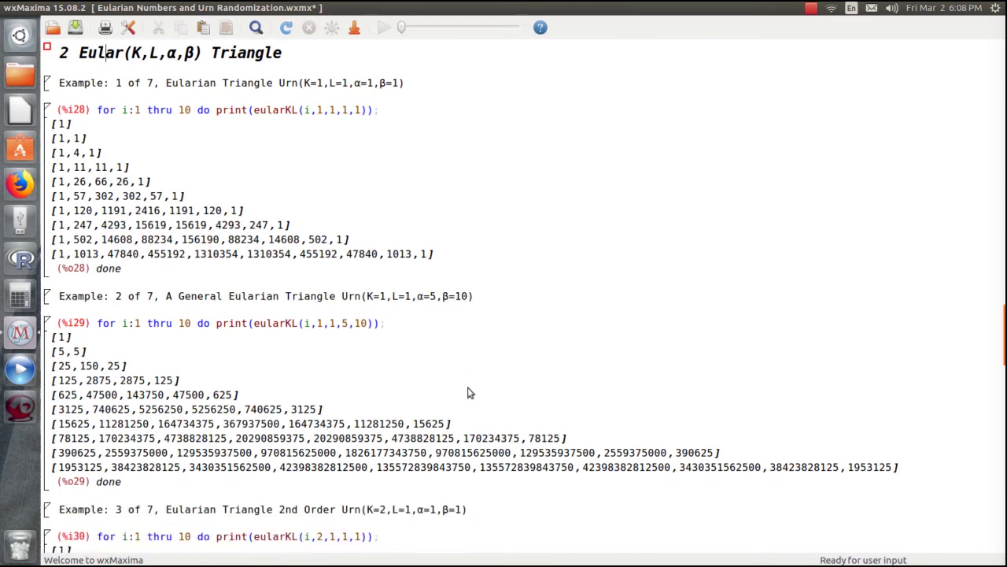
pyautogui.scroll(-1, 468, 392)
pyautogui.scroll(-1, 465, 392)
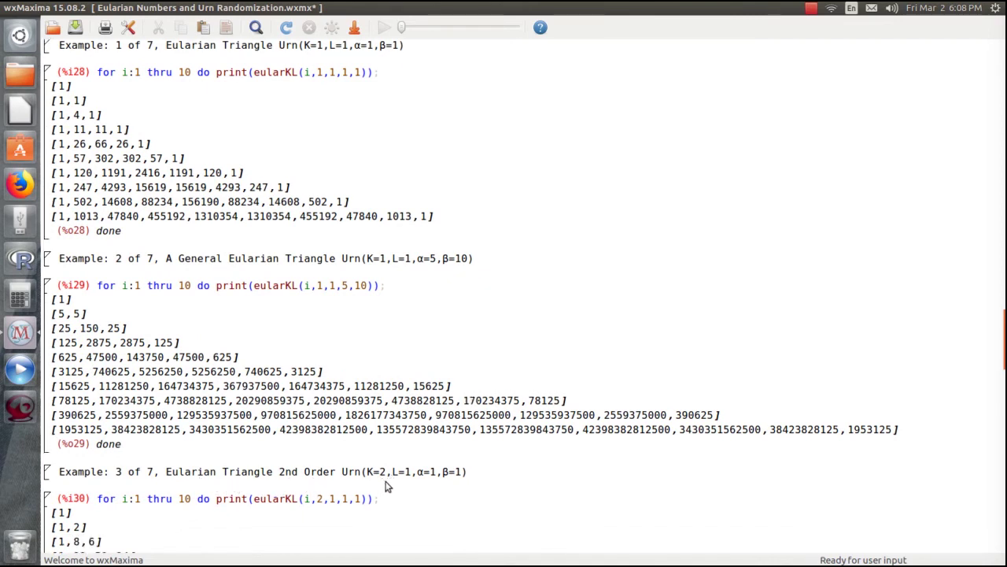
# Examine triangle examples 3 to 6, covering 2nd order, reversed 2nd order, Type B and the 2015 number sequences
pyautogui.scroll(-4, 461, 492)
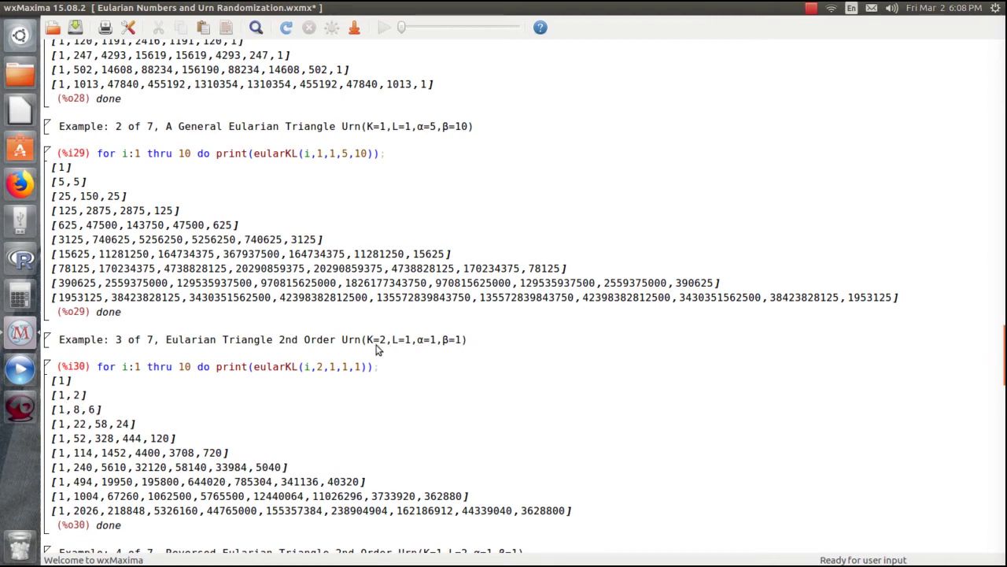
pyautogui.scroll(-2, 461, 466)
pyautogui.scroll(-1, 461, 466)
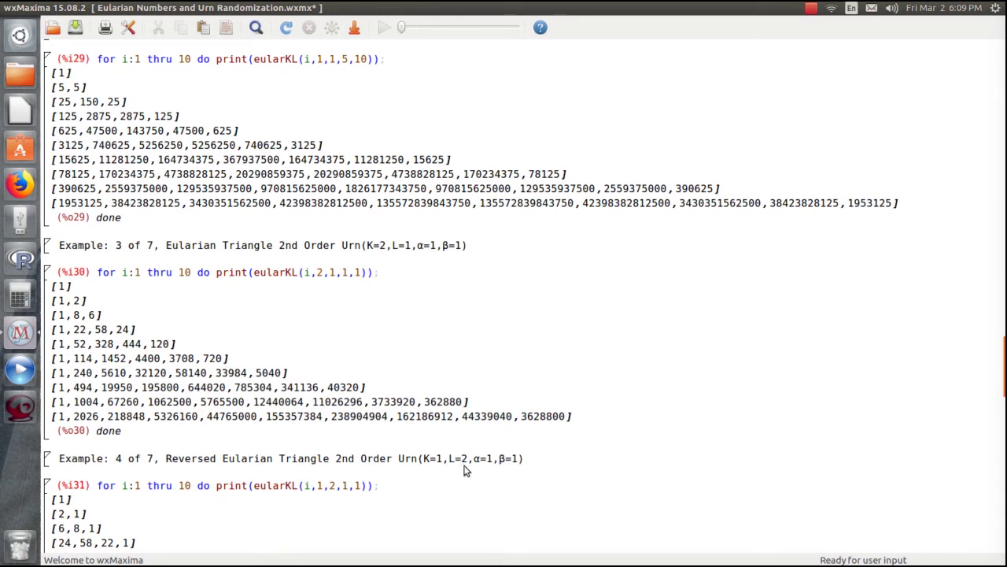
pyautogui.scroll(-3, 408, 488)
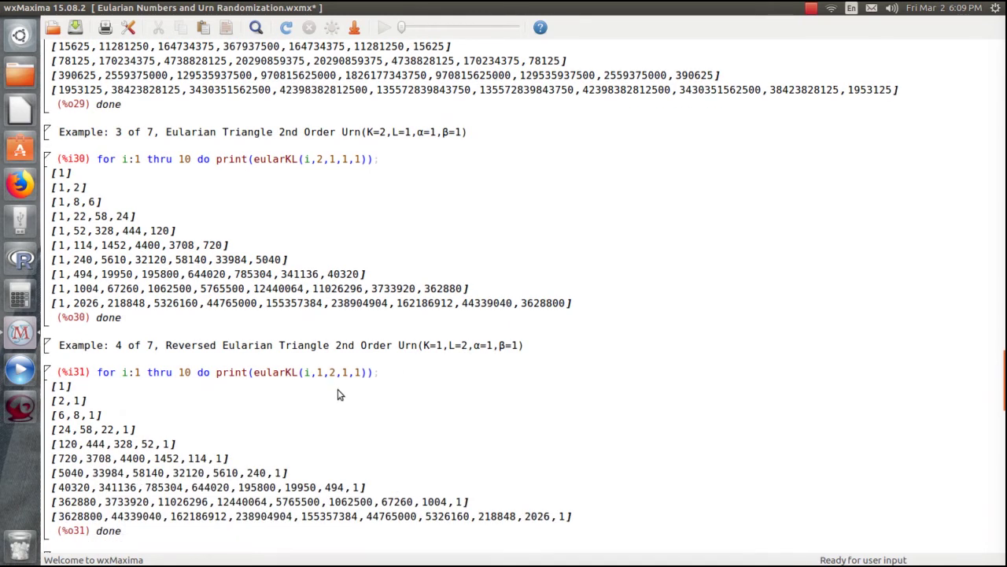
pyautogui.scroll(-2, 384, 403)
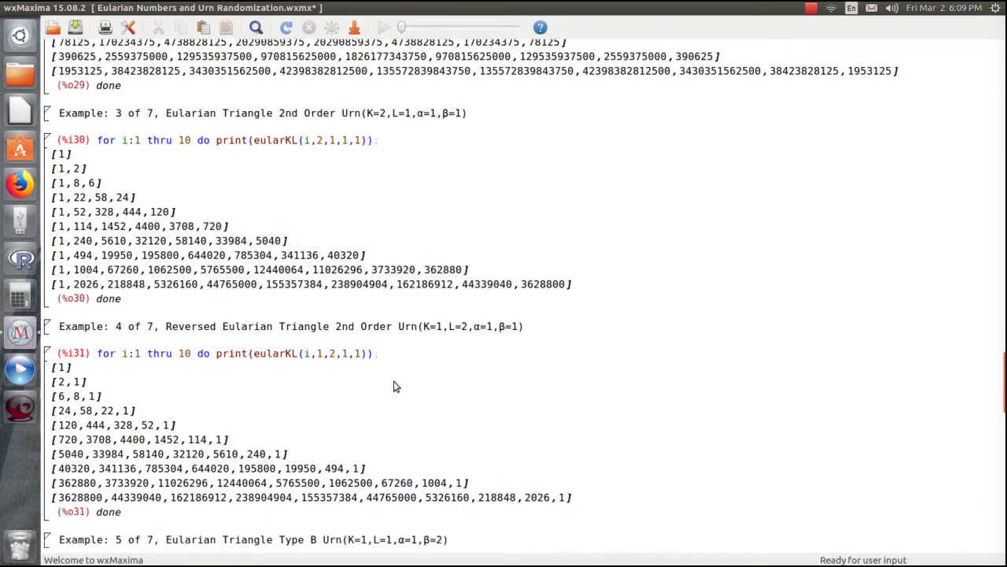
pyautogui.scroll(-4, 393, 383)
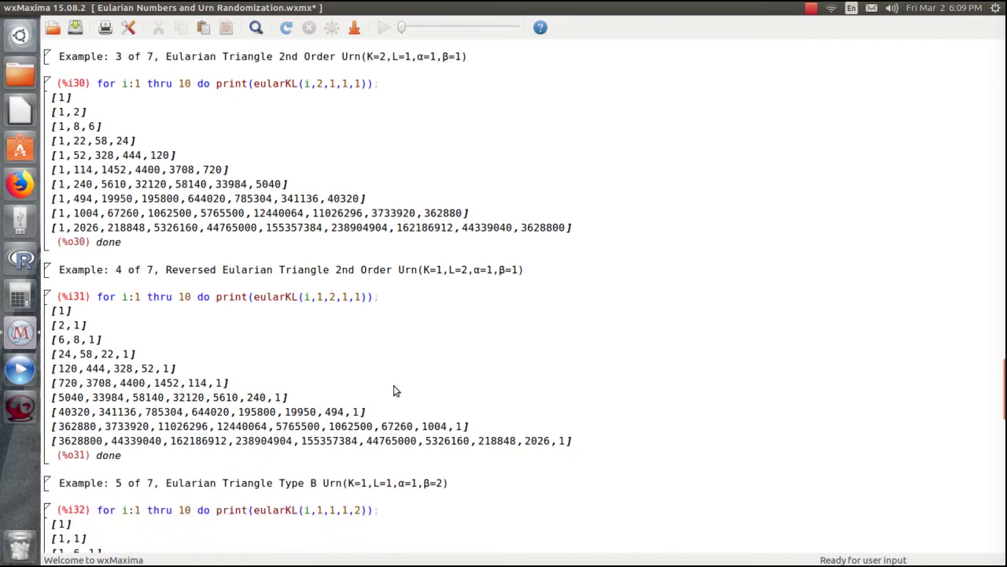
pyautogui.scroll(-5, 397, 413)
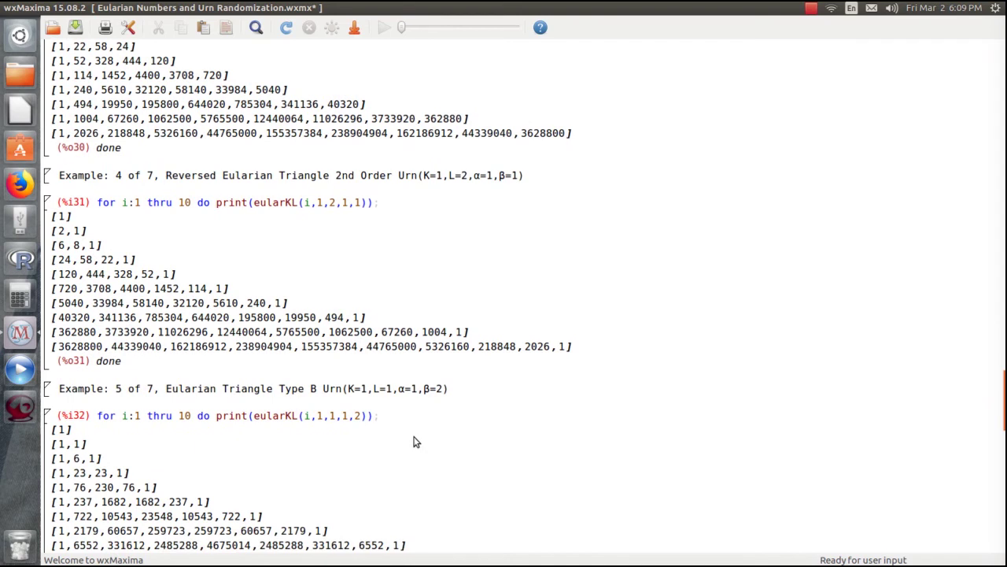
pyautogui.scroll(-2, 426, 443)
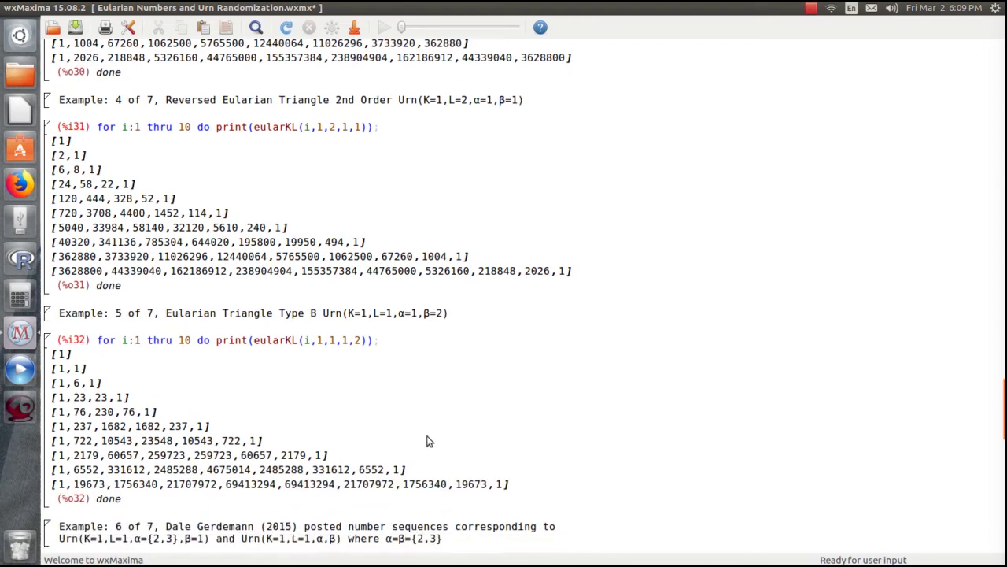
pyautogui.scroll(-7, 428, 440)
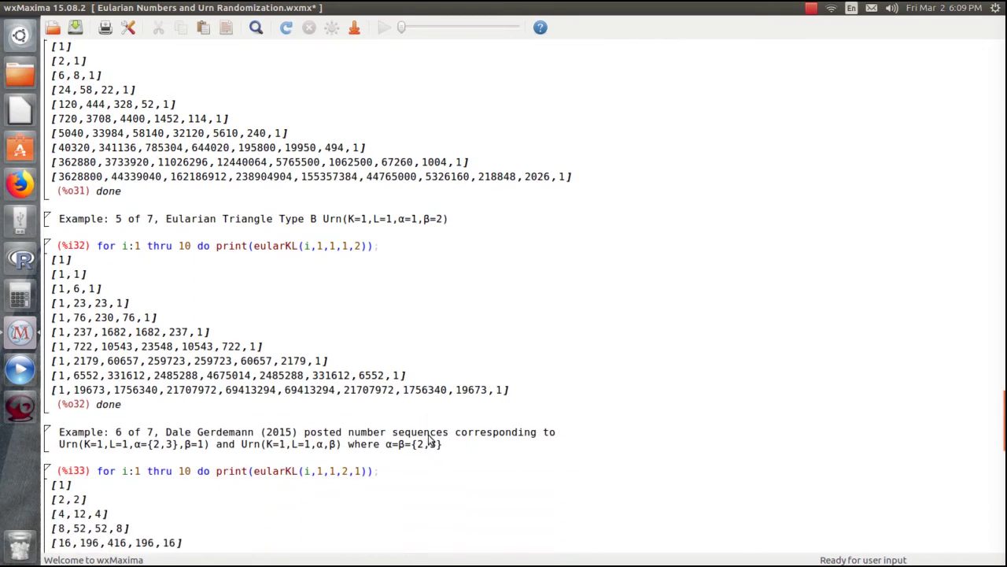
pyautogui.scroll(-3, 428, 438)
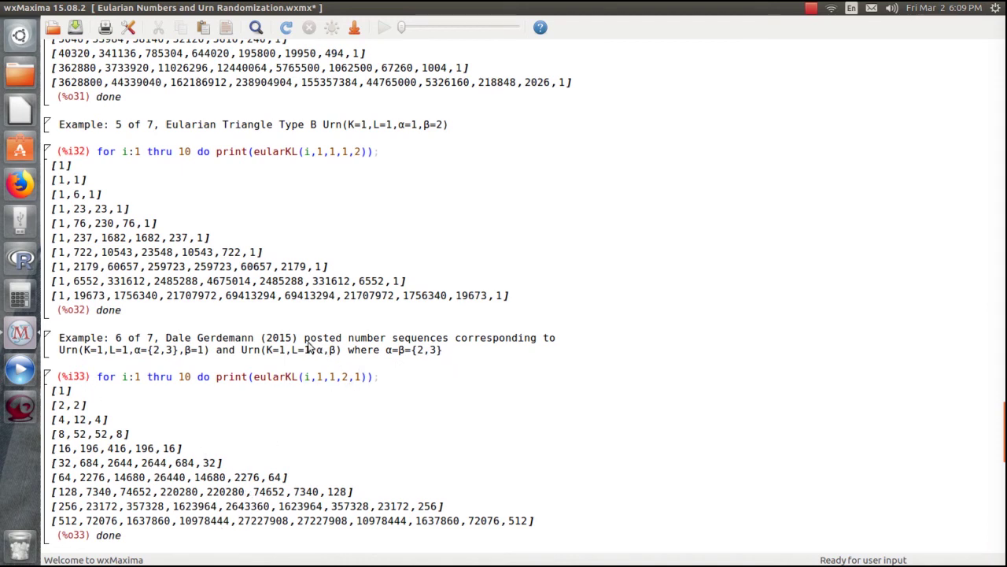
# Select the number sequence returned by the block function that follows the Example 7 triangle
pyautogui.scroll(-3, 543, 433)
pyautogui.scroll(-1, 594, 440)
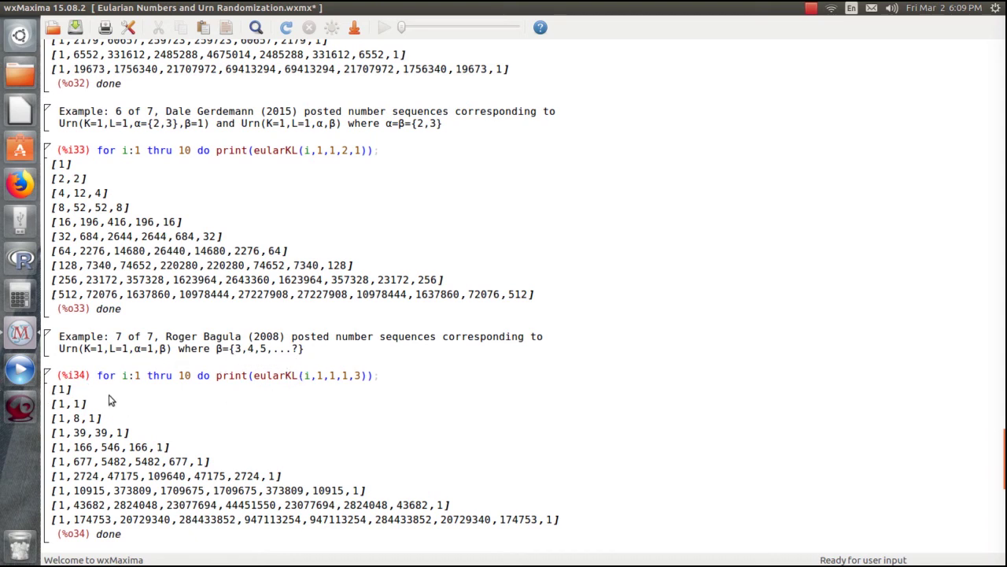
pyautogui.scroll(-4, 292, 459)
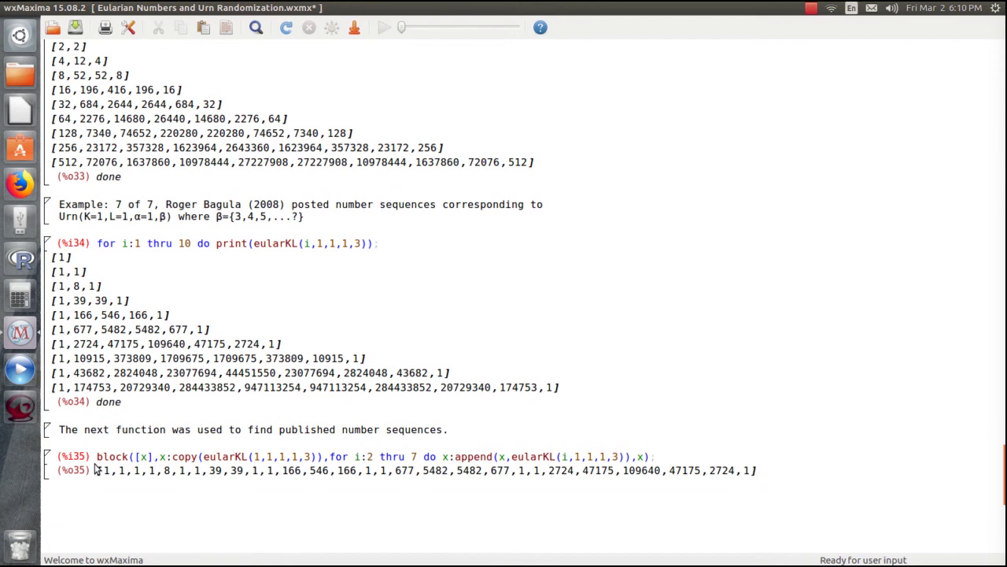
pyautogui.moveTo(110, 472); pyautogui.dragTo(755, 475)
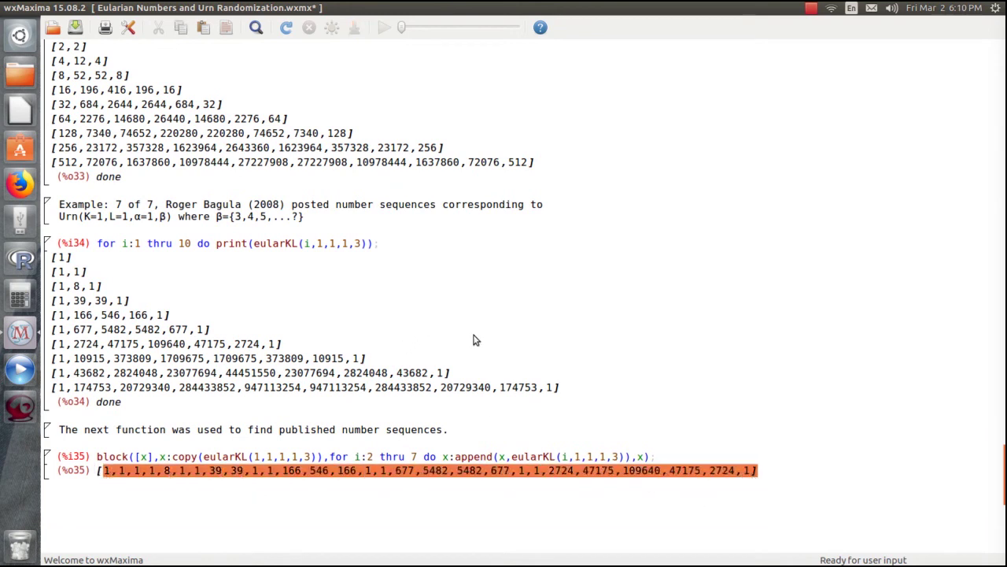